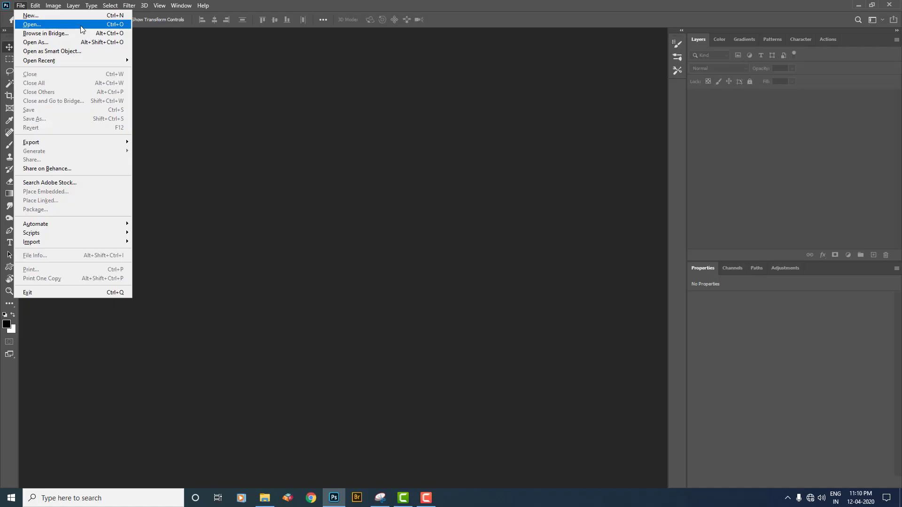
Step: Open the raw photo DSC_5404.NEF from the Downloads folder and check the Camera Raw version outside full-screen mode
{"action": "left_click", "coordinate": [81, 25]}
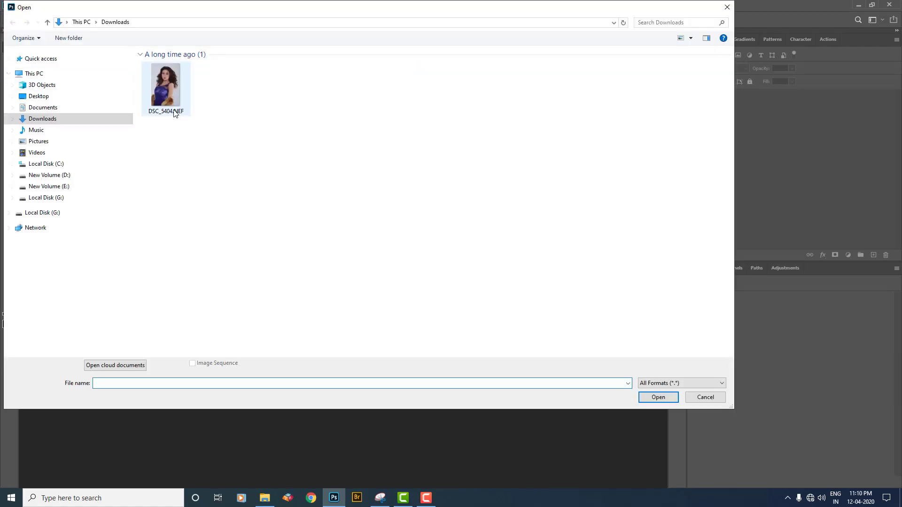
{"action": "left_click", "coordinate": [170, 111]}
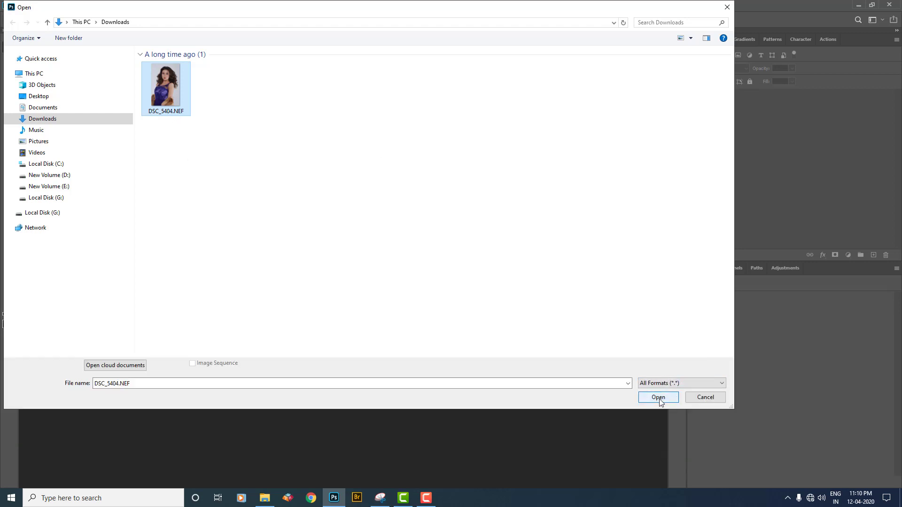
{"action": "left_click", "coordinate": [659, 399]}
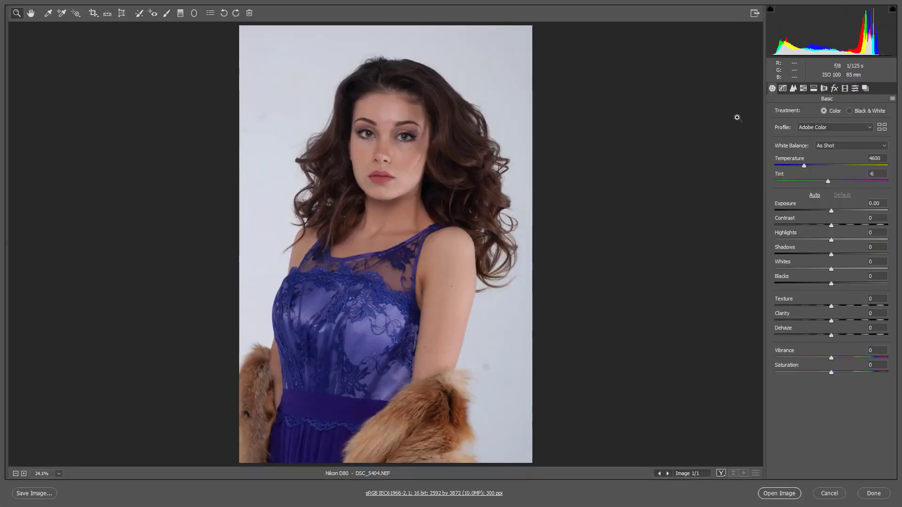
{"action": "left_click", "coordinate": [754, 13]}
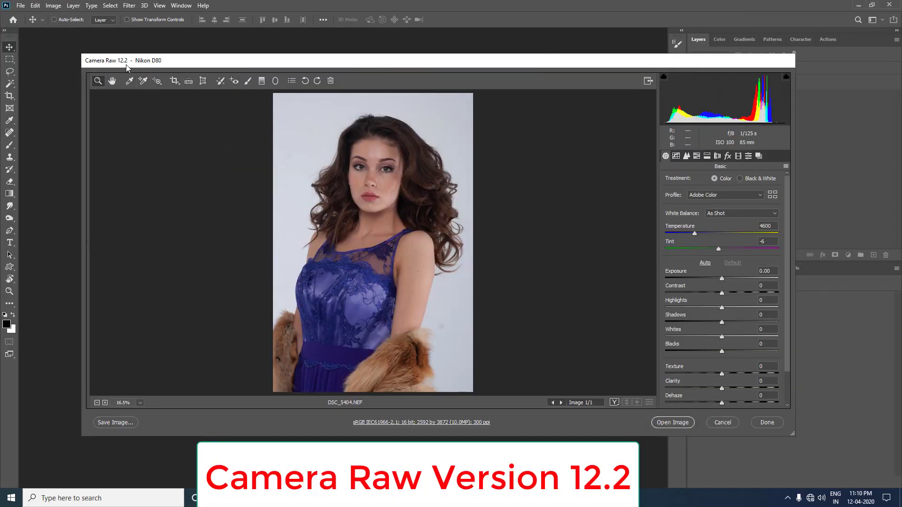
{"action": "left_click", "coordinate": [648, 81]}
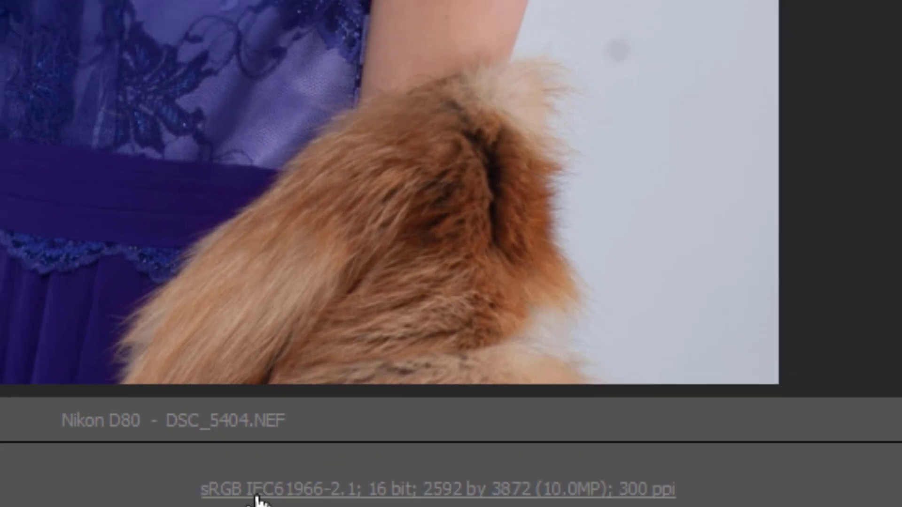
Step: Set the workflow options to the sRGB IEC61966-2.1 color space and a depth of 8 Bits/Channel
{"action": "left_click", "coordinate": [257, 493]}
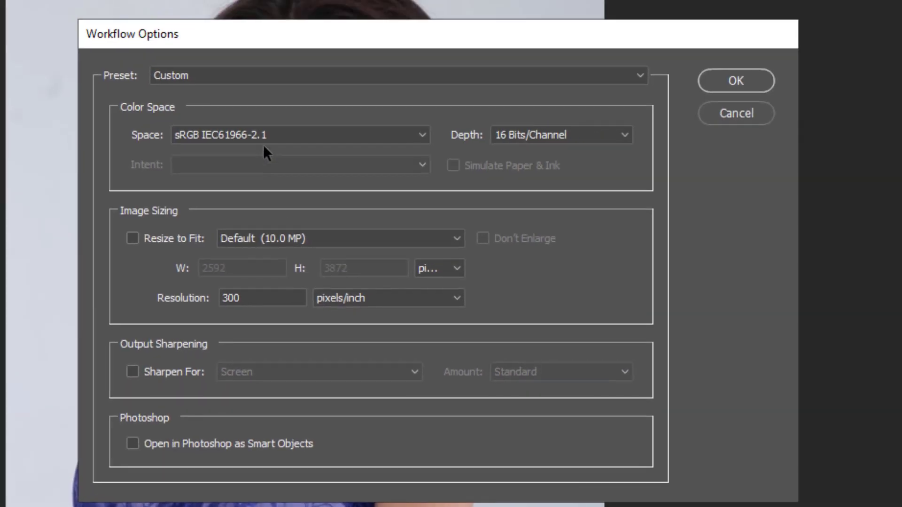
{"action": "left_click", "coordinate": [276, 137]}
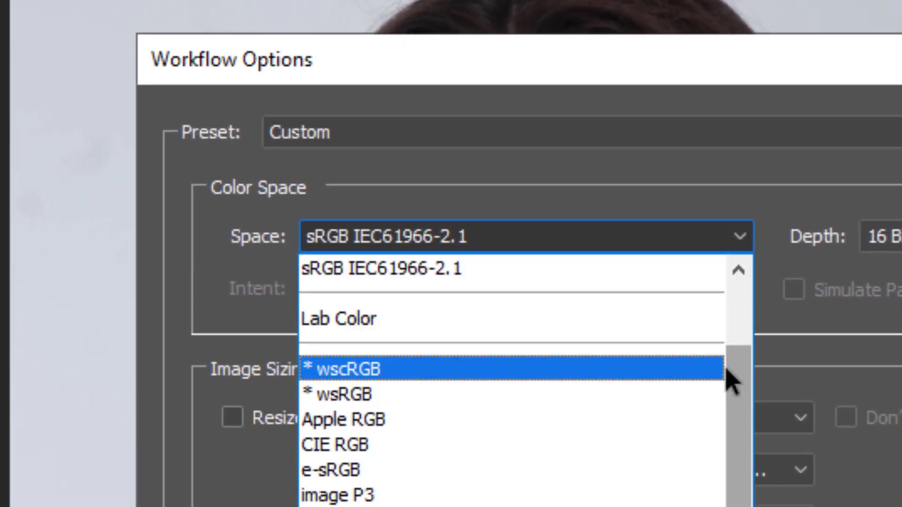
{"action": "left_click_drag", "start_coordinate": [660, 332], "coordinate": [670, 235]}
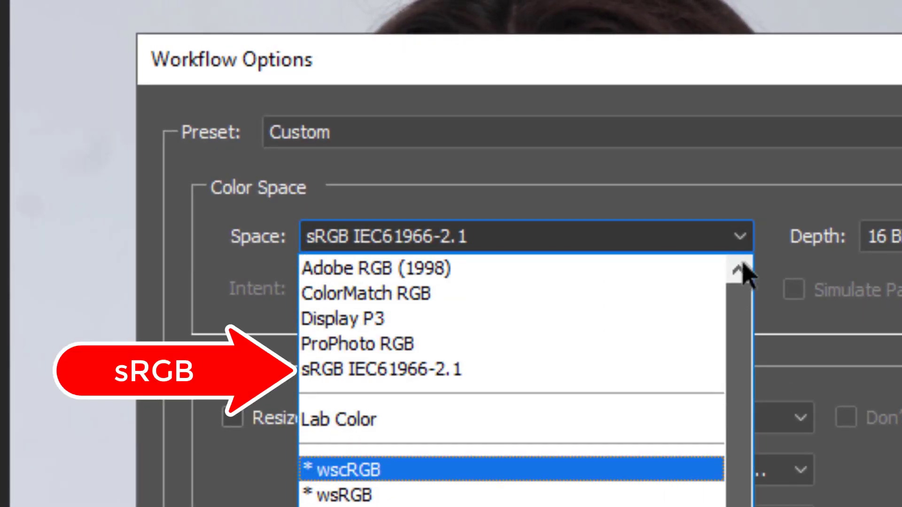
{"action": "left_click", "coordinate": [502, 282]}
{"action": "left_click", "coordinate": [499, 246]}
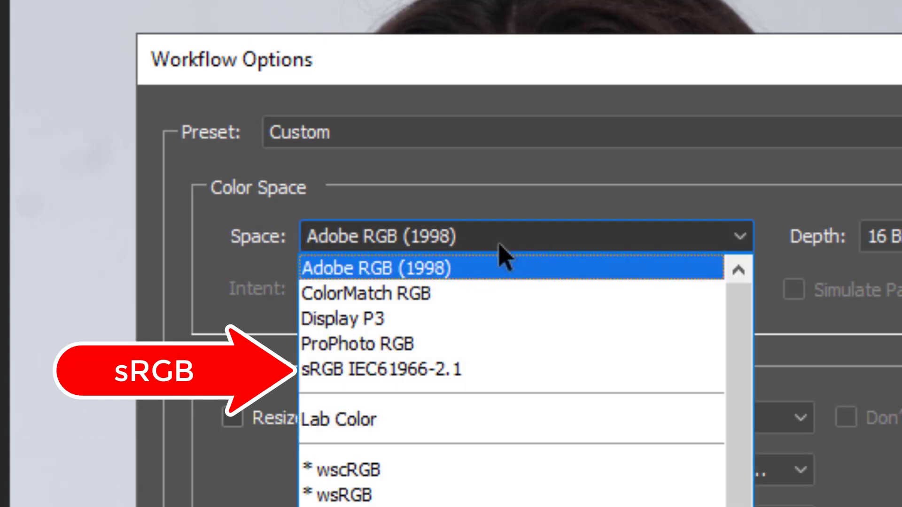
{"action": "left_click", "coordinate": [465, 371]}
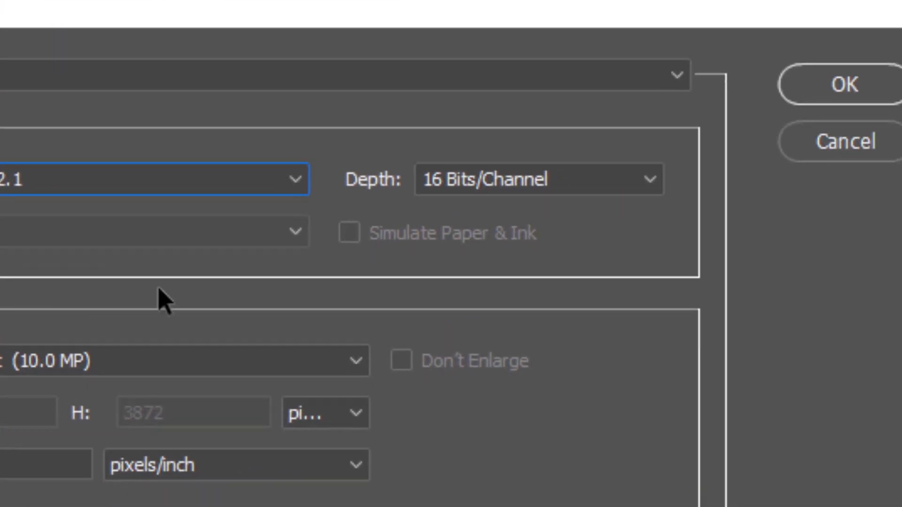
{"action": "left_click", "coordinate": [479, 184]}
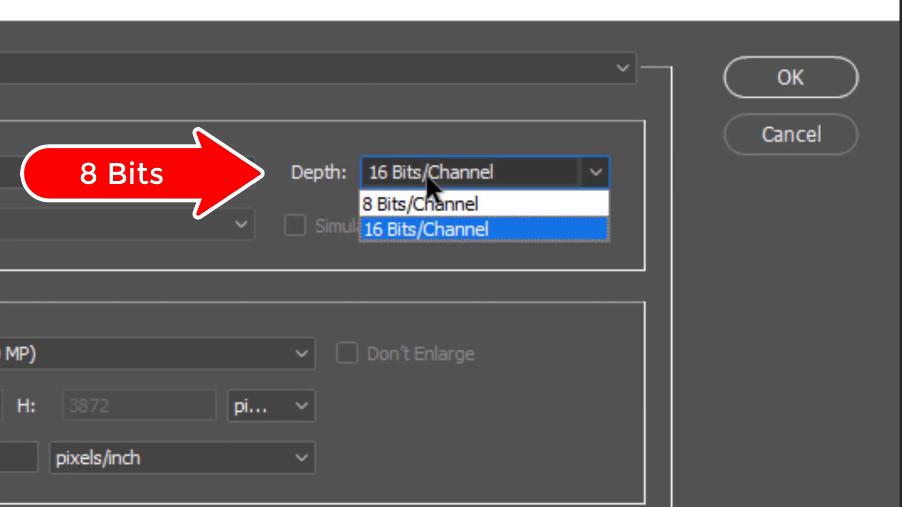
{"action": "left_click", "coordinate": [478, 211]}
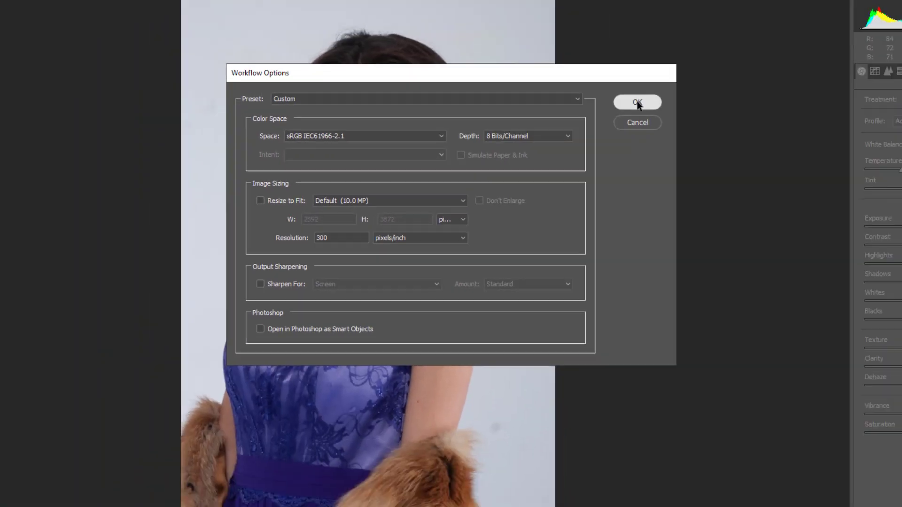
{"action": "left_click", "coordinate": [822, 55]}
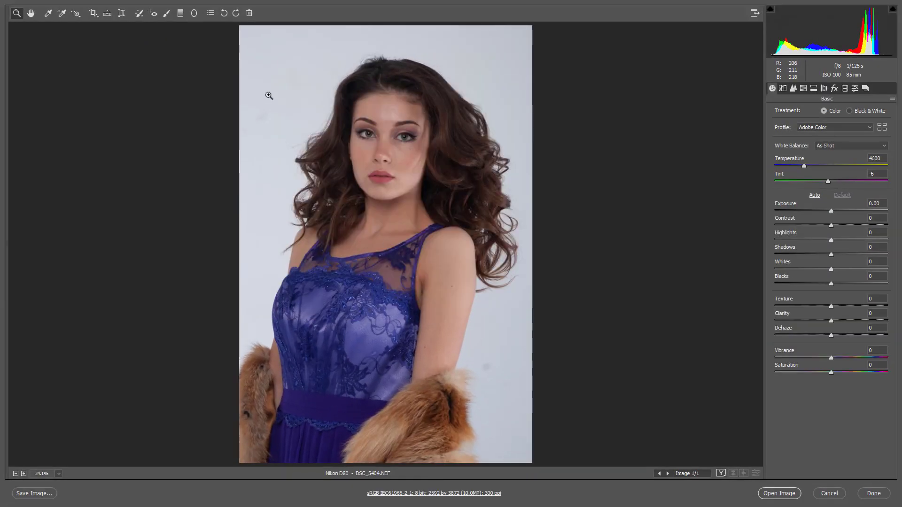
Step: Inspect the model's face up close and review the available color profile choices without changing the profile
{"action": "left_click_drag", "start_coordinate": [252, 77], "coordinate": [530, 238]}
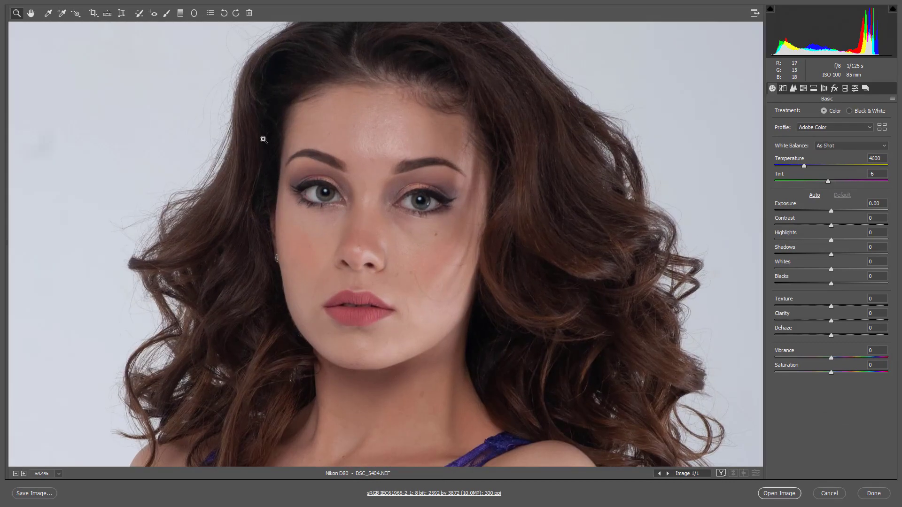
{"action": "left_click_drag", "start_coordinate": [187, 110], "coordinate": [527, 317]}
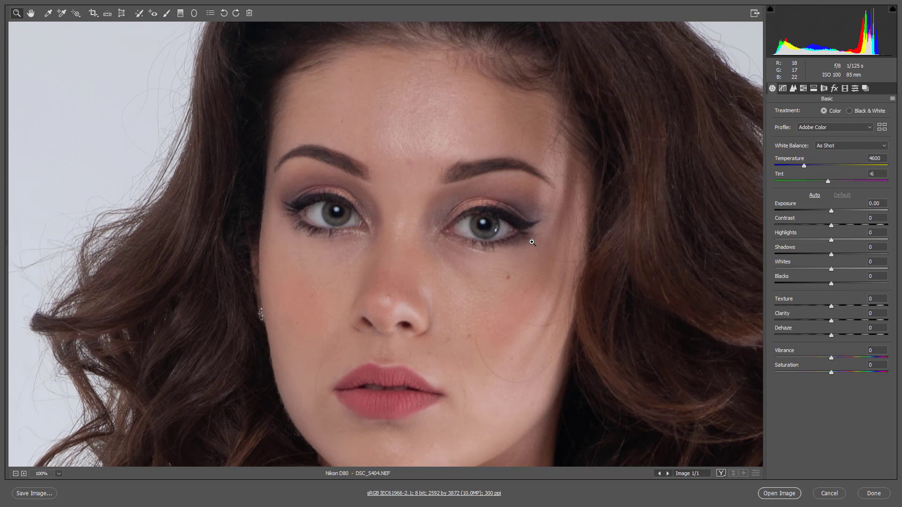
{"action": "left_click_drag", "start_coordinate": [632, 282], "coordinate": [533, 246]}
{"action": "key", "text": "ctrl+minus"}
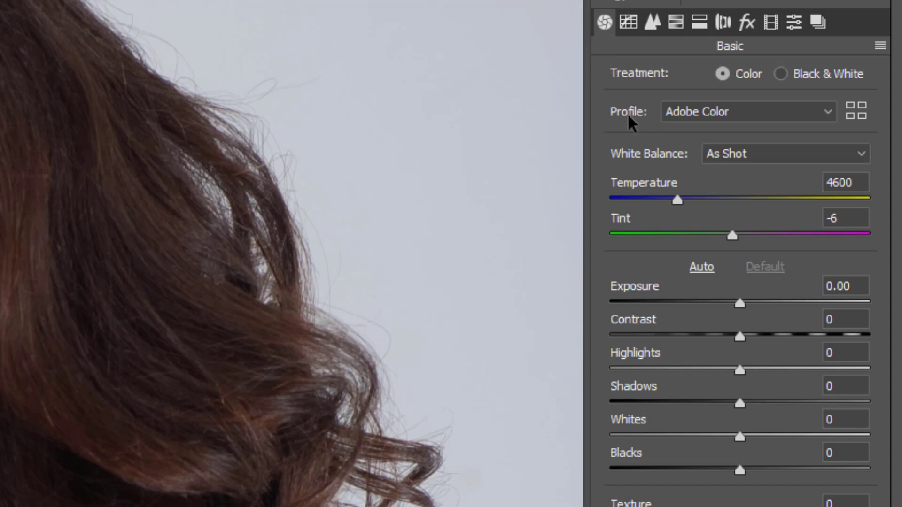
{"action": "left_click", "coordinate": [738, 120]}
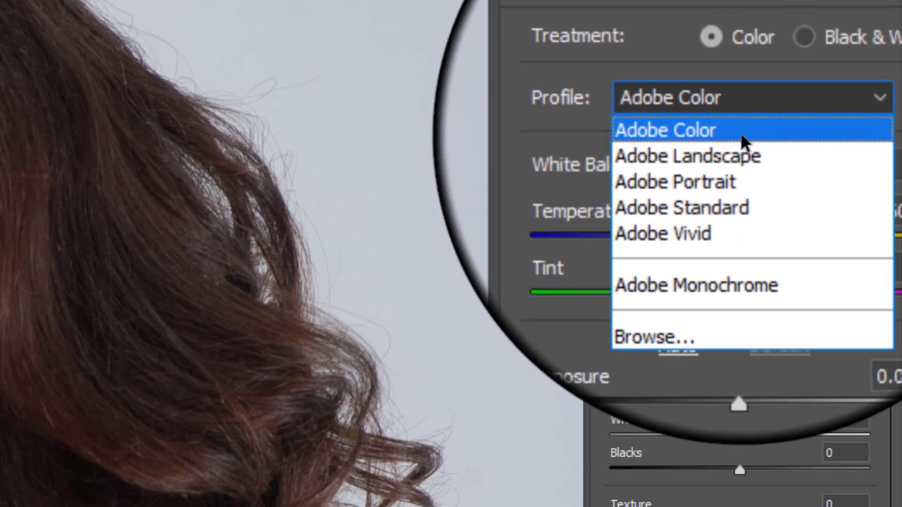
{"action": "left_click", "coordinate": [774, 101]}
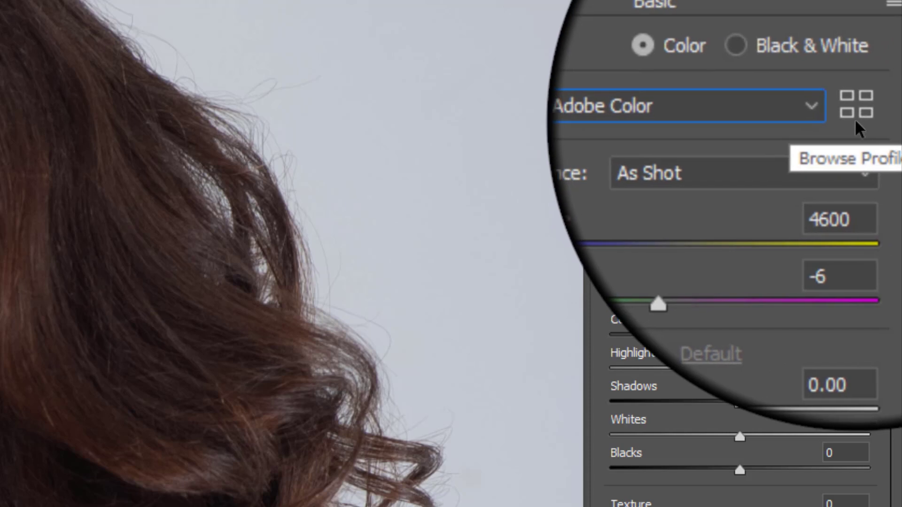
Step: Browse the profile groups and apply the Camera Matching profile DX2 Mode 3 to the photo
{"action": "left_click", "coordinate": [856, 123]}
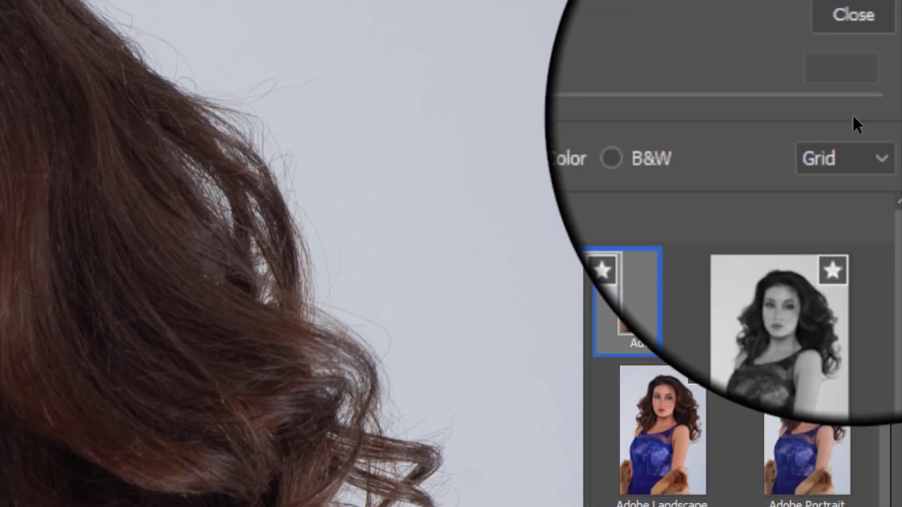
{"action": "left_click", "coordinate": [604, 184]}
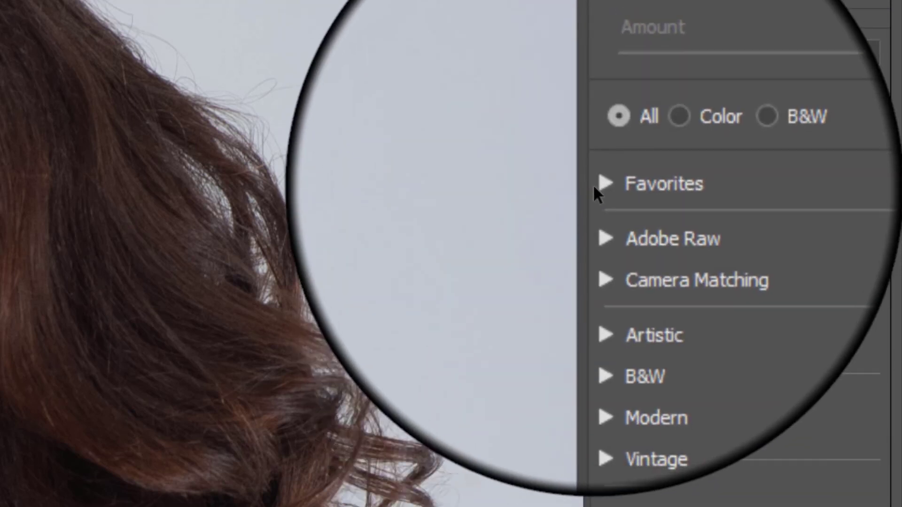
{"action": "left_click", "coordinate": [602, 183]}
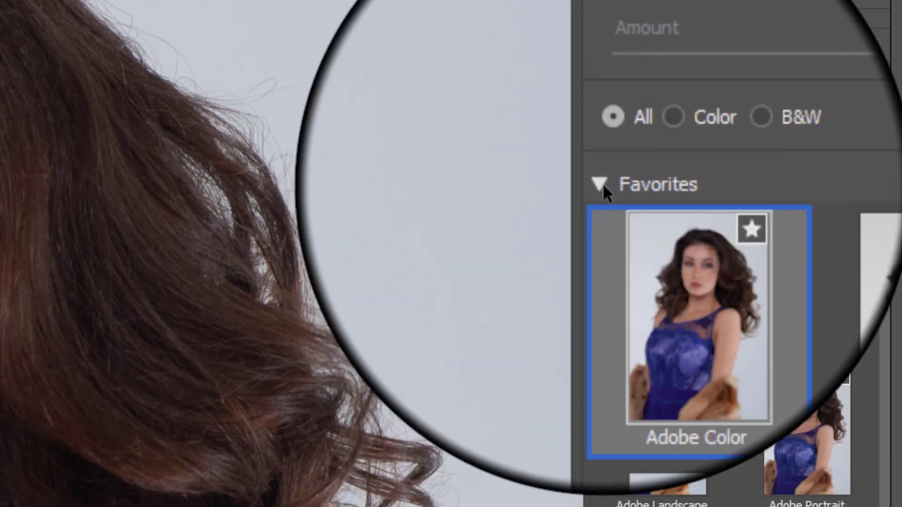
{"action": "left_click", "coordinate": [602, 183]}
{"action": "left_click", "coordinate": [602, 218]}
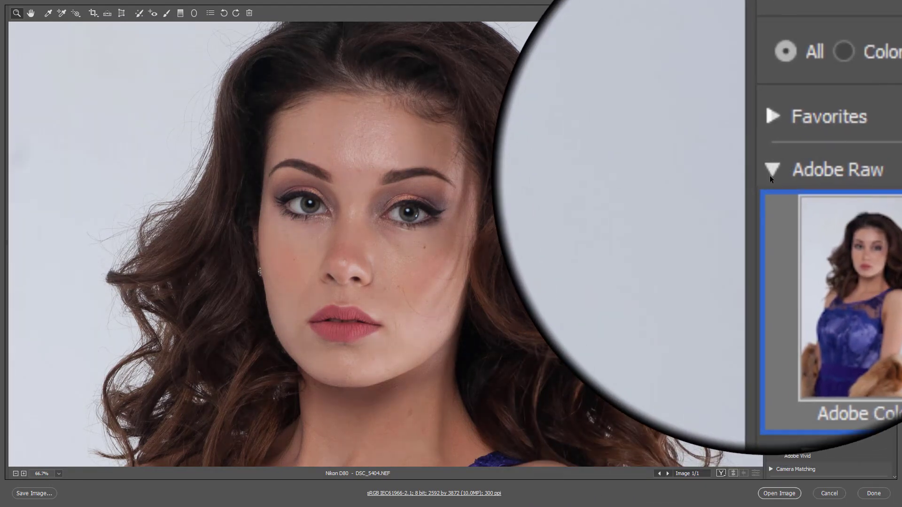
{"action": "left_click", "coordinate": [770, 174]}
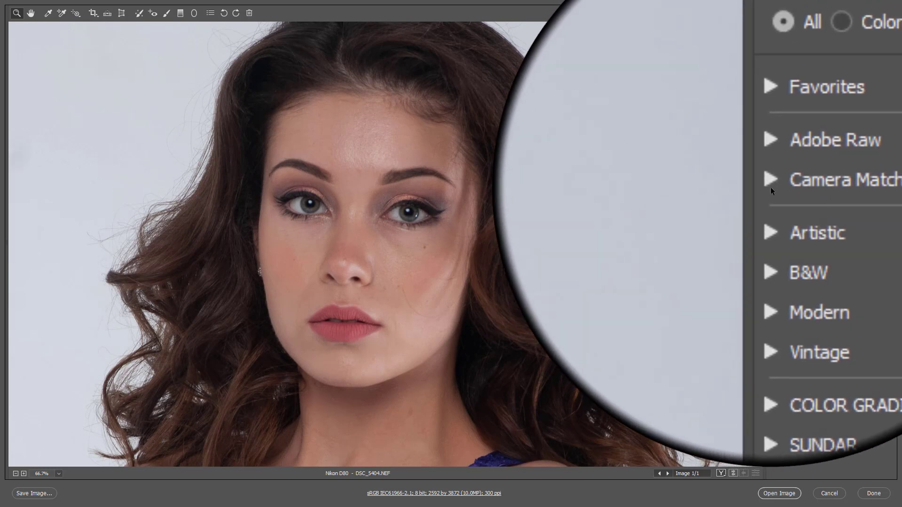
{"action": "left_click", "coordinate": [771, 188]}
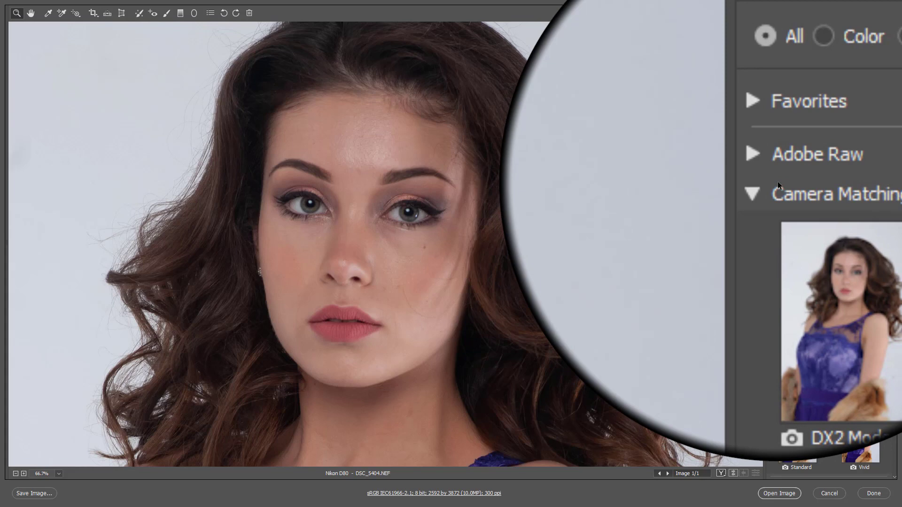
{"action": "mouse_move", "coordinate": [797, 221]}
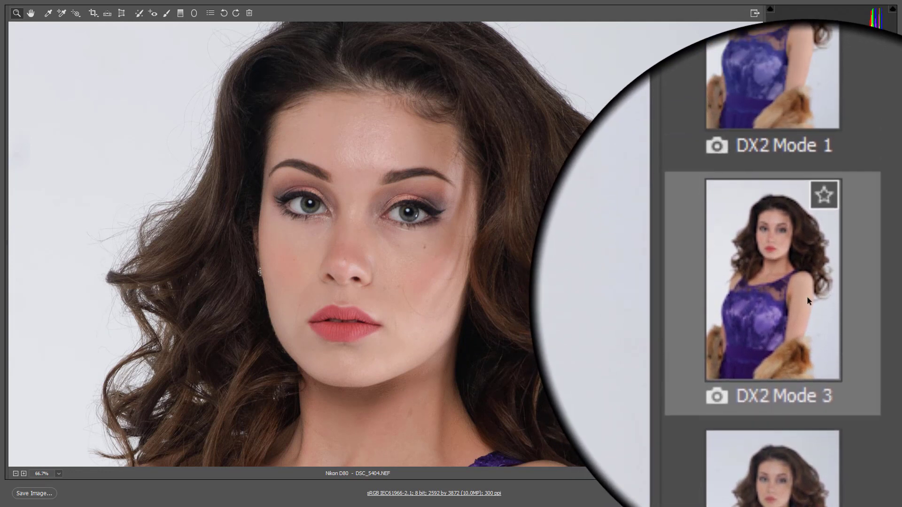
{"action": "left_click", "coordinate": [807, 296]}
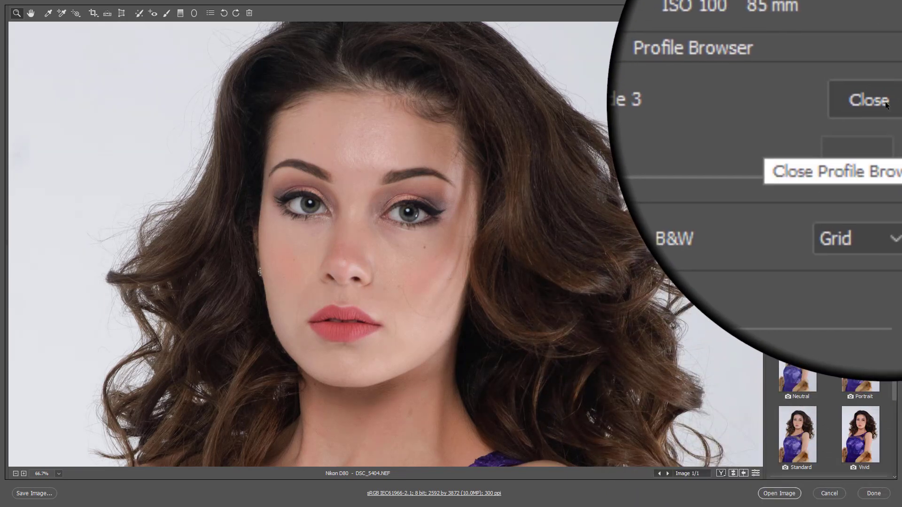
{"action": "left_click", "coordinate": [884, 103]}
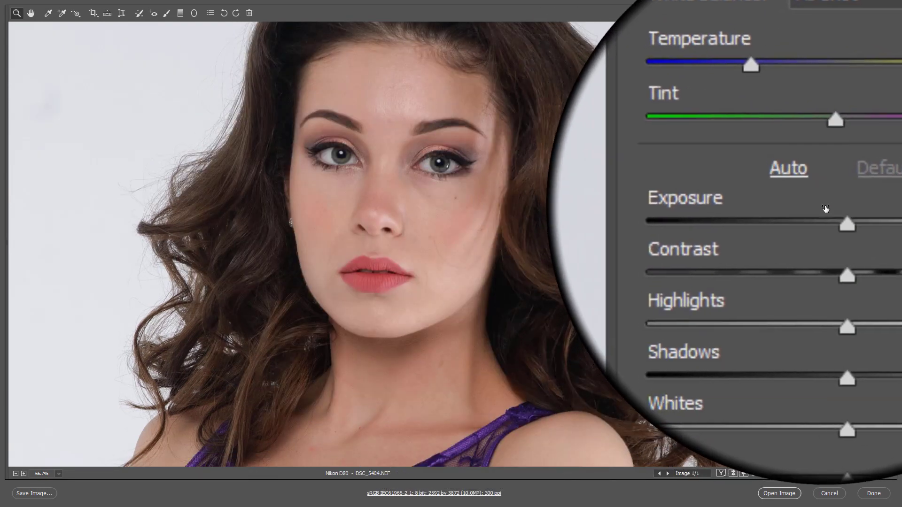
Step: Apply automatic tone adjustments and compare the portrait in a side-by-side before and after view
{"action": "left_click", "coordinate": [816, 197]}
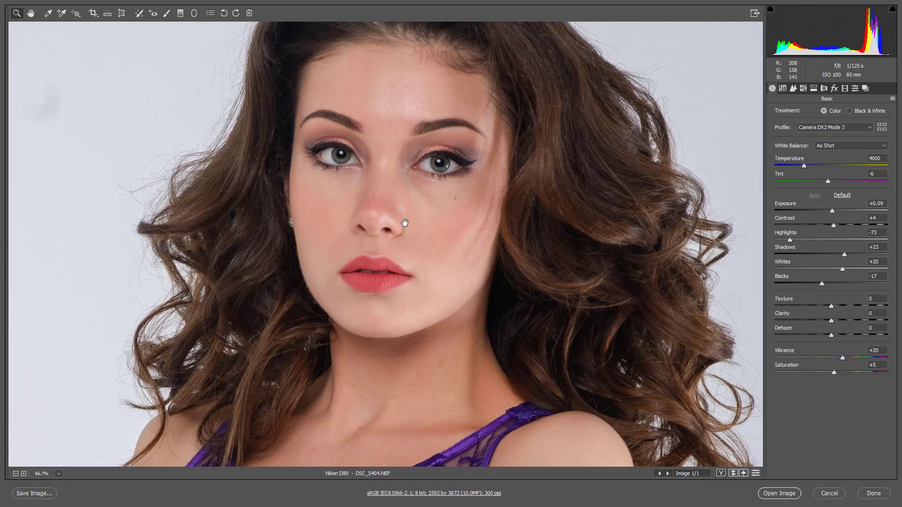
{"action": "key", "text": "q"}
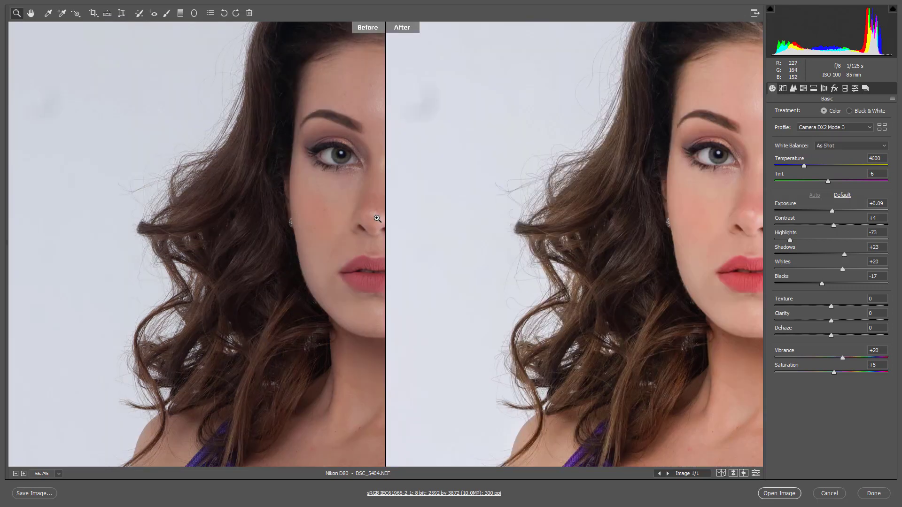
{"action": "key", "text": "space"}
{"action": "left_click_drag", "start_coordinate": [649, 206], "coordinate": [517, 241]}
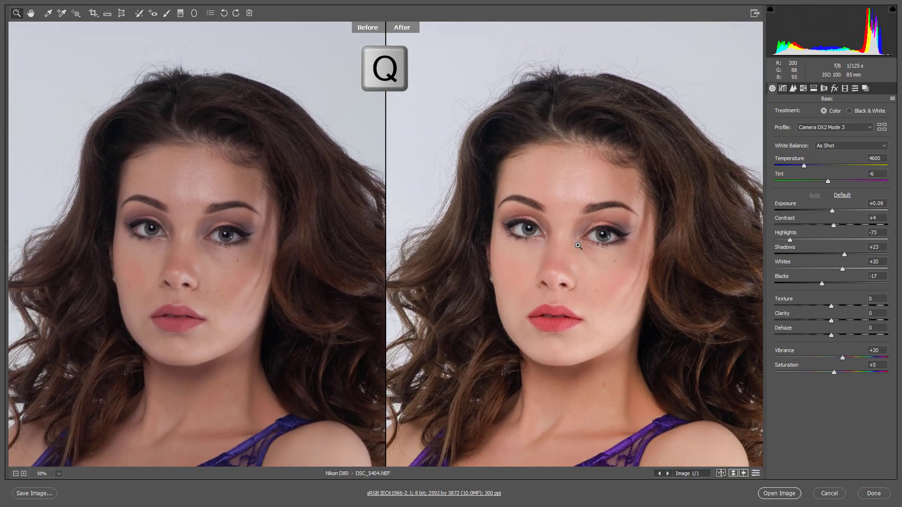
{"action": "left_click_drag", "start_coordinate": [594, 307], "coordinate": [575, 209]}
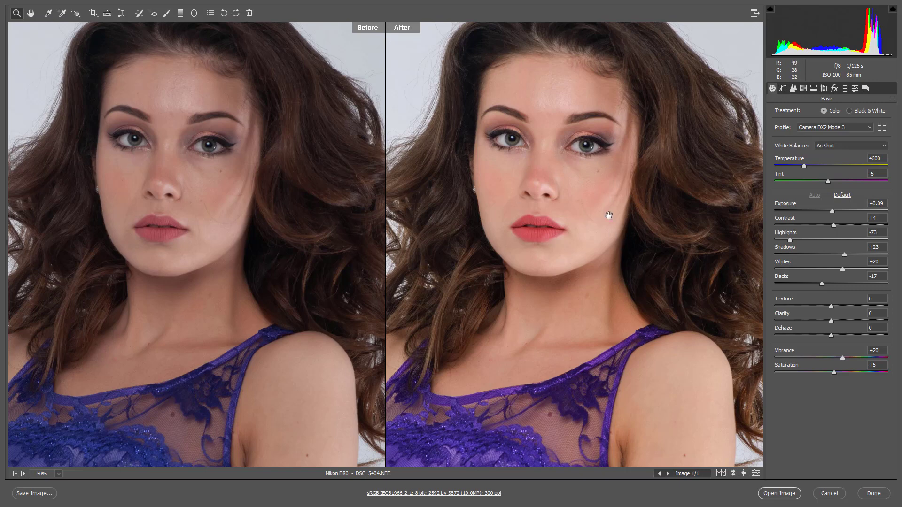
{"action": "left_click_drag", "start_coordinate": [598, 141], "coordinate": [586, 211]}
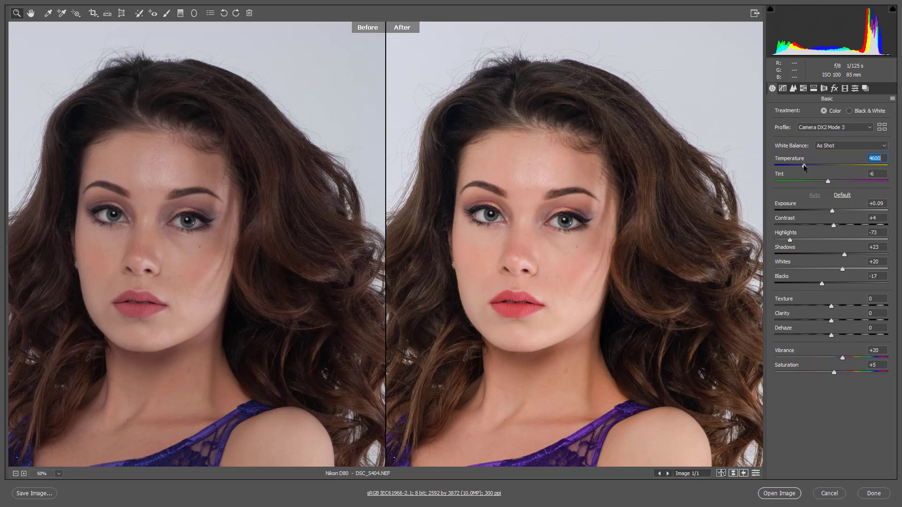
Step: Cool the white balance slightly by setting the temperature to 4450, and check the face at 100%
{"action": "left_click_drag", "start_coordinate": [803, 165], "coordinate": [802, 164]}
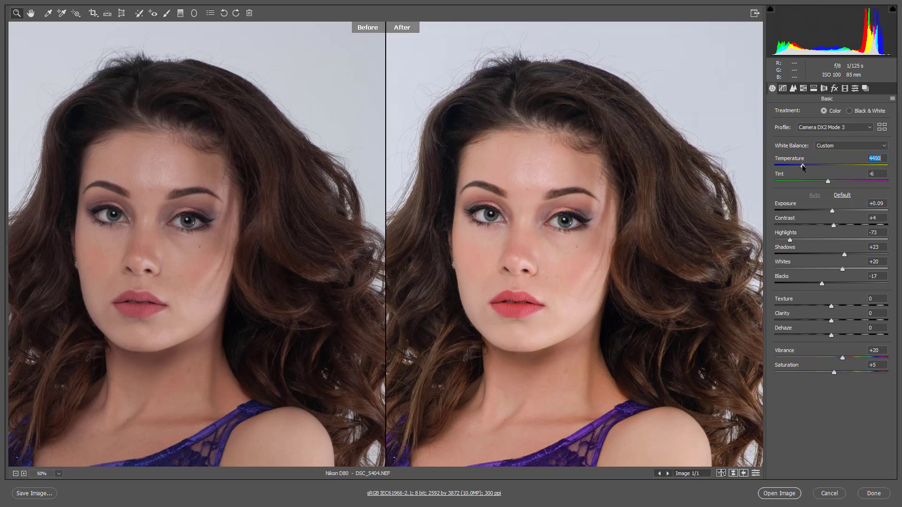
{"action": "left_click_drag", "start_coordinate": [535, 289], "coordinate": [567, 224]}
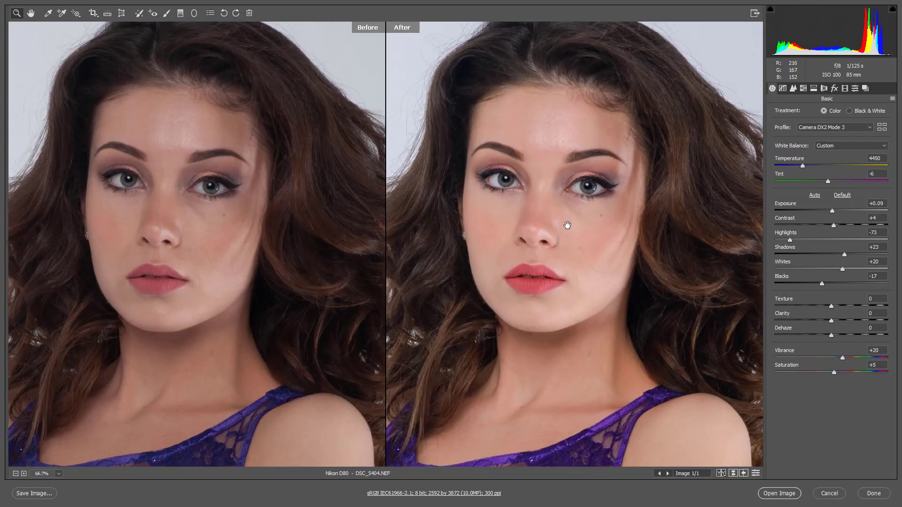
{"action": "key", "text": "ctrl+alt+0"}
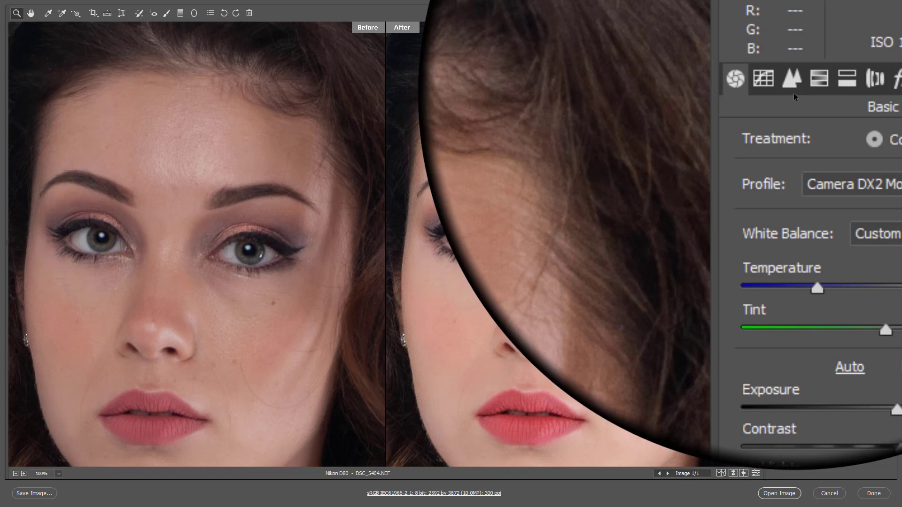
Step: Raise the sharpening amount to 108 in the detail settings, checking the effect on the forehead skin at high magnification
{"action": "left_click", "coordinate": [793, 93]}
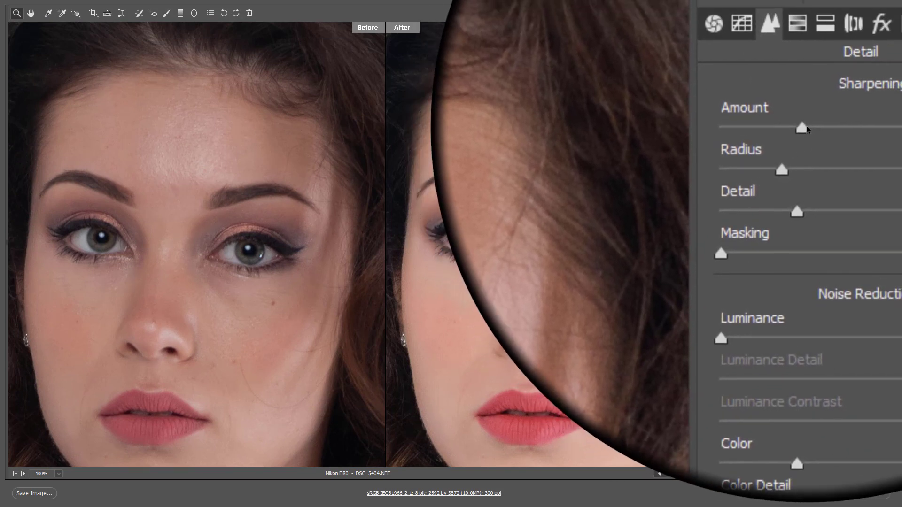
{"action": "left_click_drag", "start_coordinate": [806, 125], "coordinate": [866, 126]}
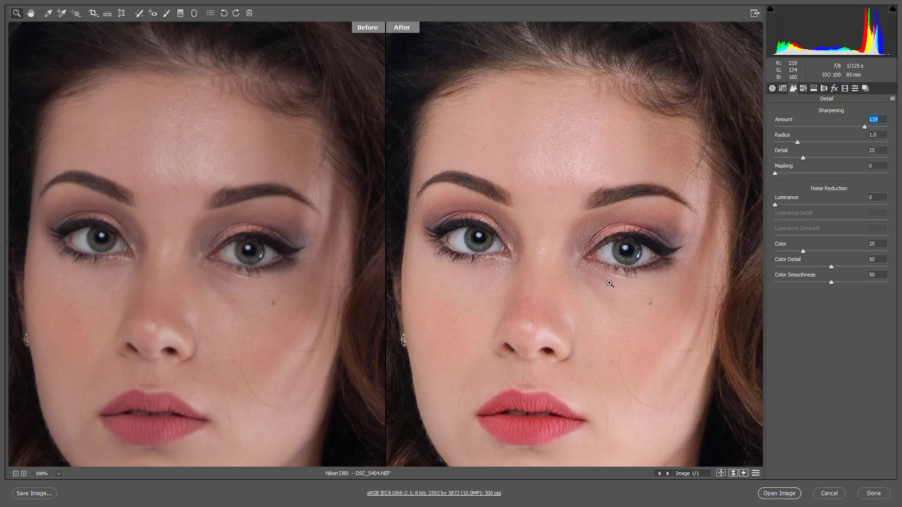
{"action": "left_click_drag", "start_coordinate": [470, 91], "coordinate": [662, 300]}
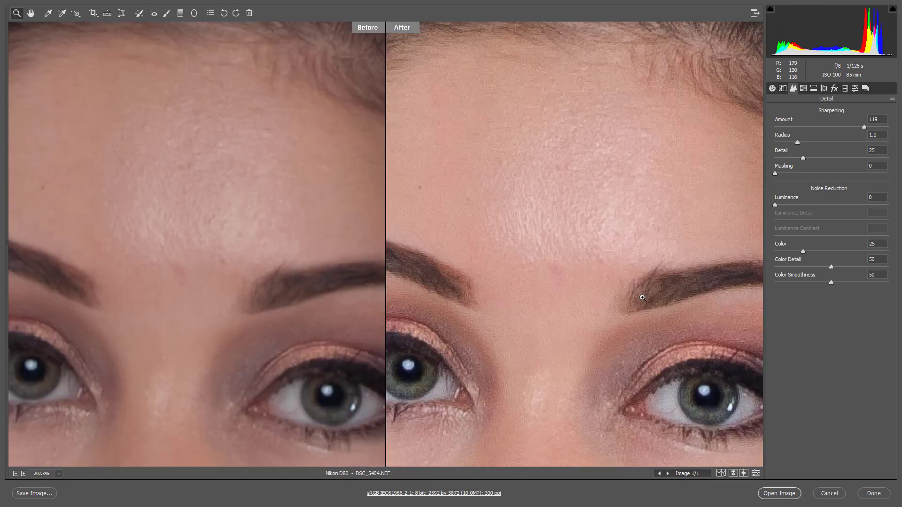
{"action": "left_click", "coordinate": [796, 131]}
{"action": "mouse_move", "coordinate": [876, 138]}
{"action": "left_mouse_down"}
{"action": "mouse_move", "coordinate": [800, 137]}
{"action": "mouse_move", "coordinate": [887, 137]}
{"action": "left_mouse_up"}
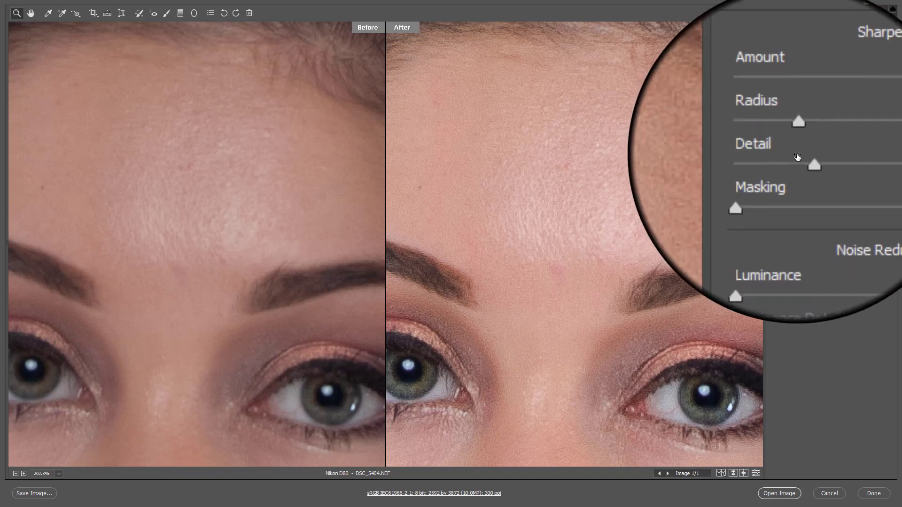
{"action": "left_click", "coordinate": [578, 196], "text": "alt"}
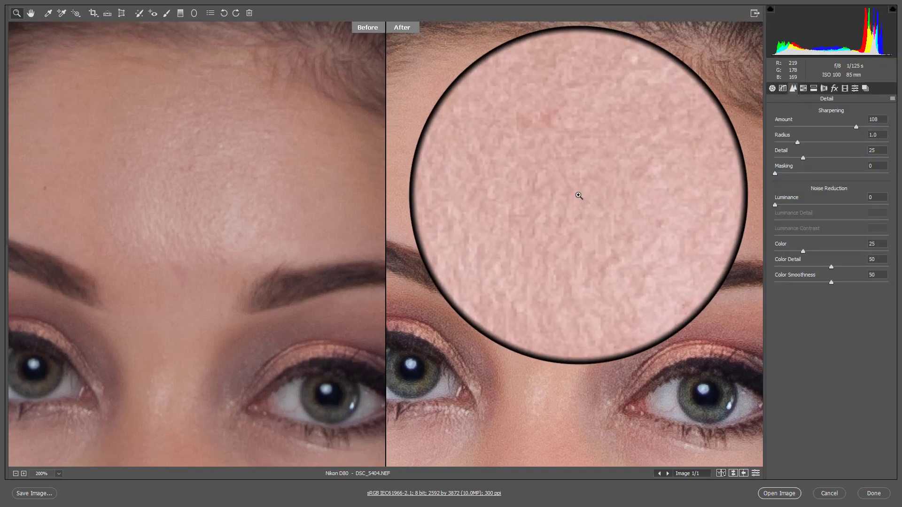
{"action": "left_click", "coordinate": [578, 196], "text": "alt"}
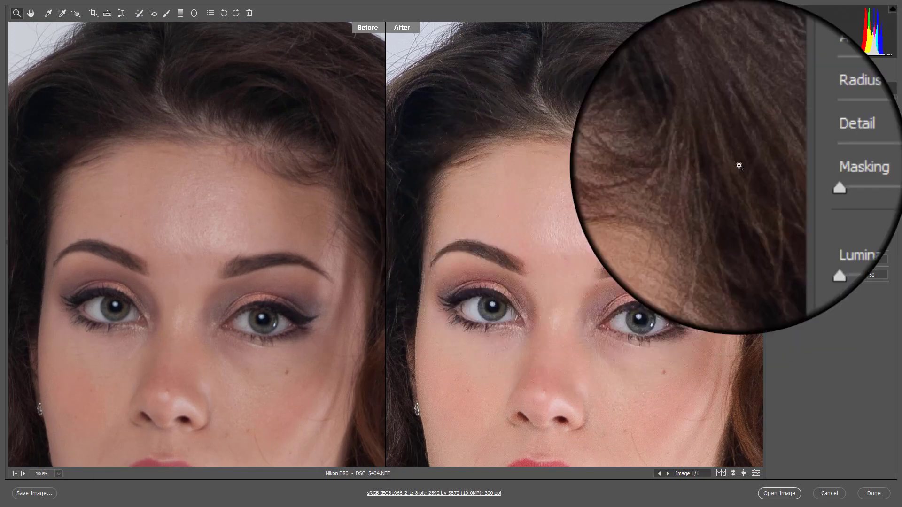
Step: Try a sharpening radius of 2.6, restore it to 1.0, and set the sharpening detail to 26
{"action": "left_click_drag", "start_coordinate": [799, 142], "coordinate": [872, 141]}
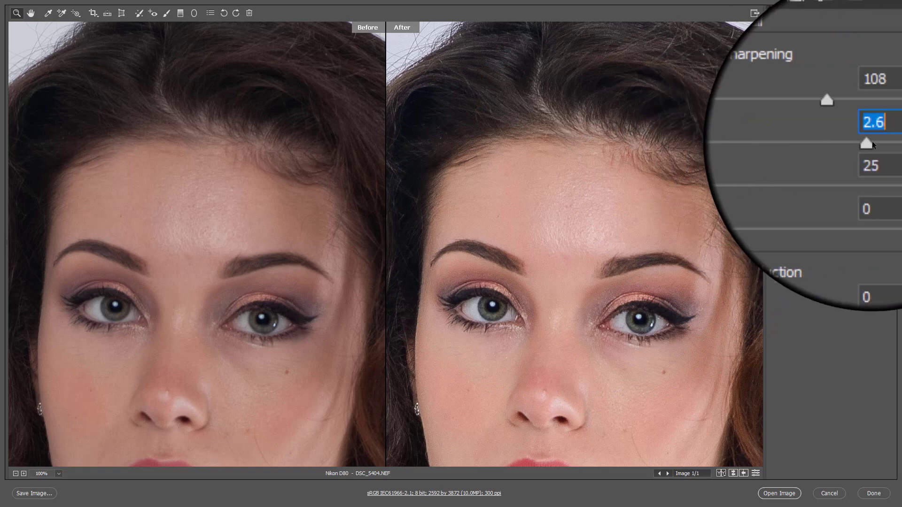
{"action": "left_click", "coordinate": [643, 292]}
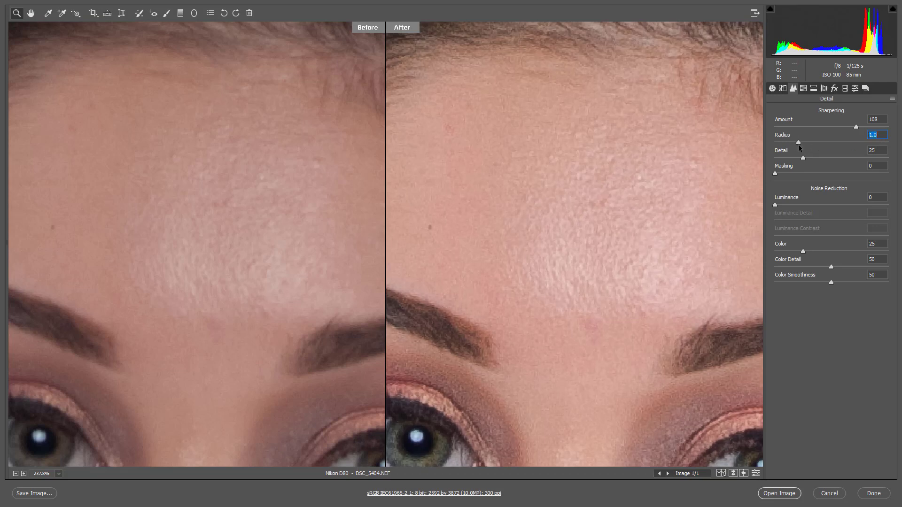
{"action": "left_click", "coordinate": [802, 157]}
{"action": "left_click_drag", "start_coordinate": [497, 254], "coordinate": [419, 16]}
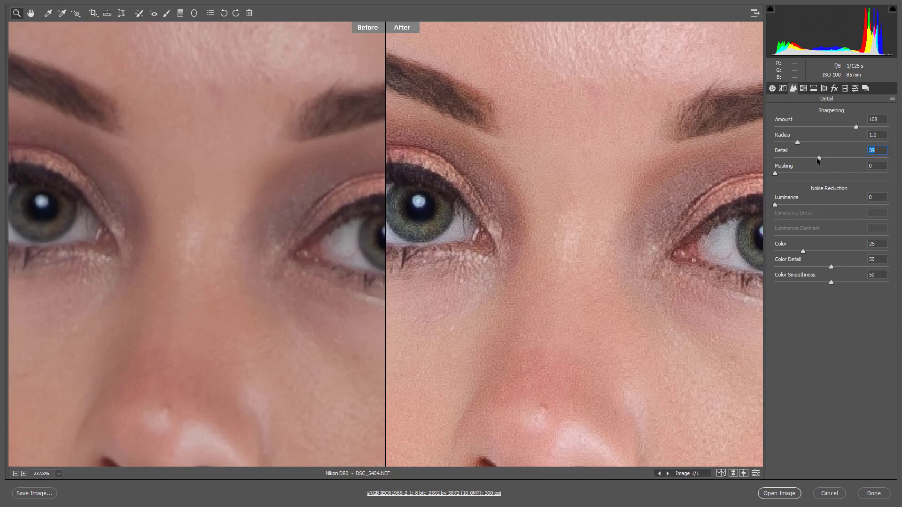
{"action": "left_click_drag", "start_coordinate": [809, 158], "coordinate": [814, 158]}
{"action": "key", "text": "ctrl+0"}
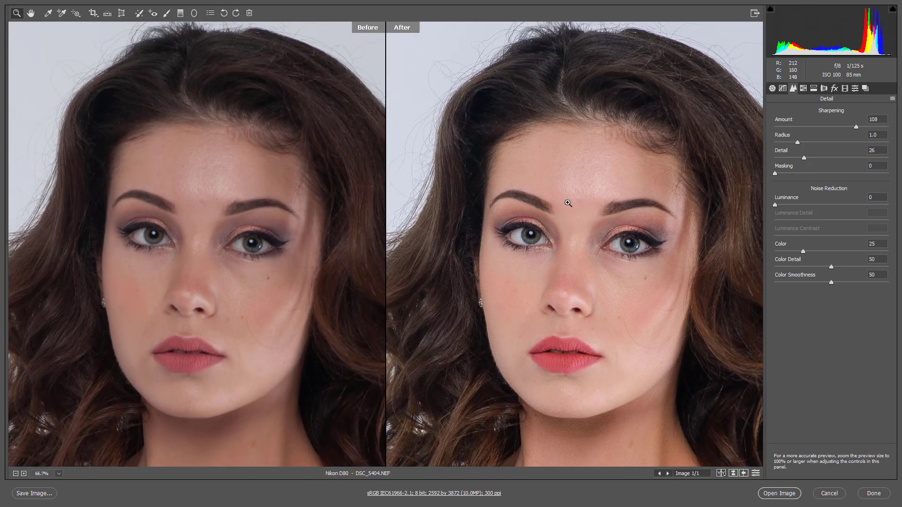
Step: Set up a new adjustment brush with Texture at -75 and all other adjustments, including Exposure, at zero
{"action": "left_click", "coordinate": [772, 88]}
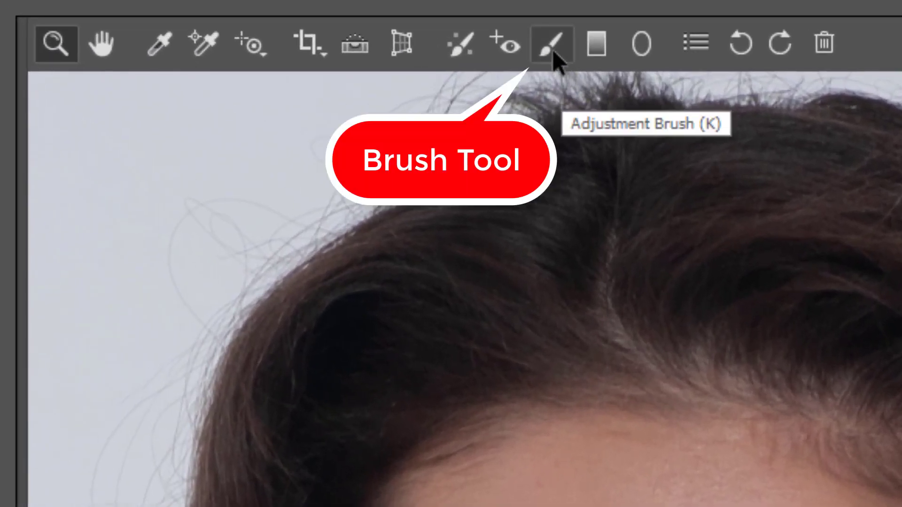
{"action": "left_click", "coordinate": [167, 15]}
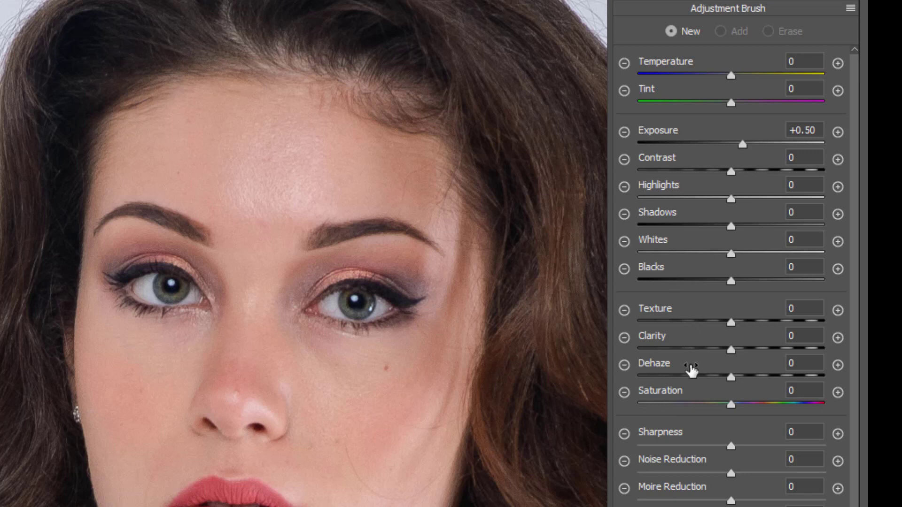
{"action": "left_click", "coordinate": [624, 311]}
{"action": "left_click_drag", "start_coordinate": [709, 324], "coordinate": [660, 323]}
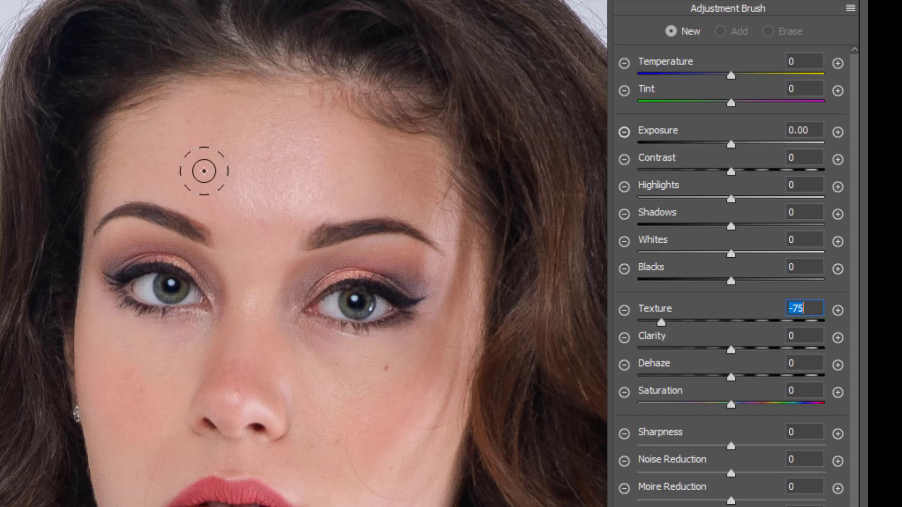
Step: Paint the texture reduction across the model's forehead with the adjustment brush
{"action": "mouse_move", "coordinate": [130, 165]}
{"action": "left_mouse_down"}
{"action": "mouse_move", "coordinate": [282, 150]}
{"action": "mouse_move", "coordinate": [171, 177]}
{"action": "mouse_move", "coordinate": [302, 202]}
{"action": "mouse_move", "coordinate": [348, 150]}
{"action": "left_mouse_up"}
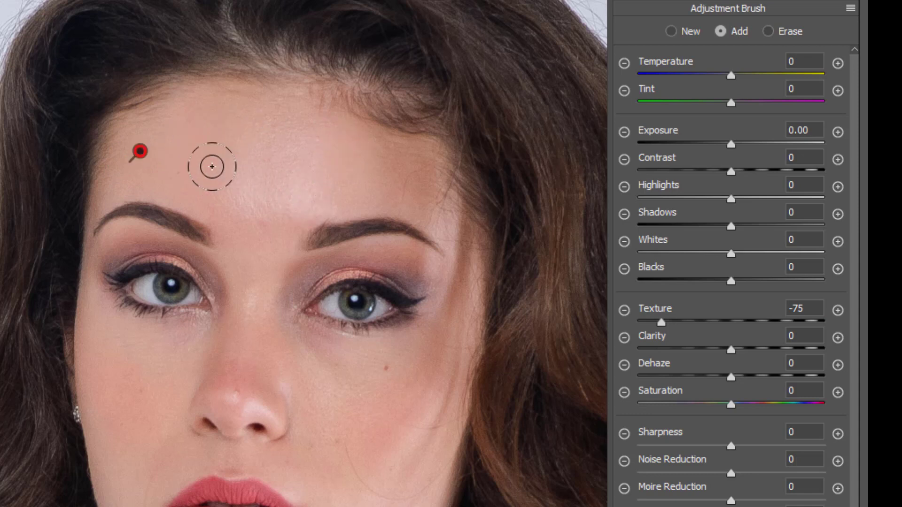
{"action": "key", "text": "ctrl+plus"}
{"action": "left_click_drag", "start_coordinate": [283, 74], "coordinate": [259, 151]}
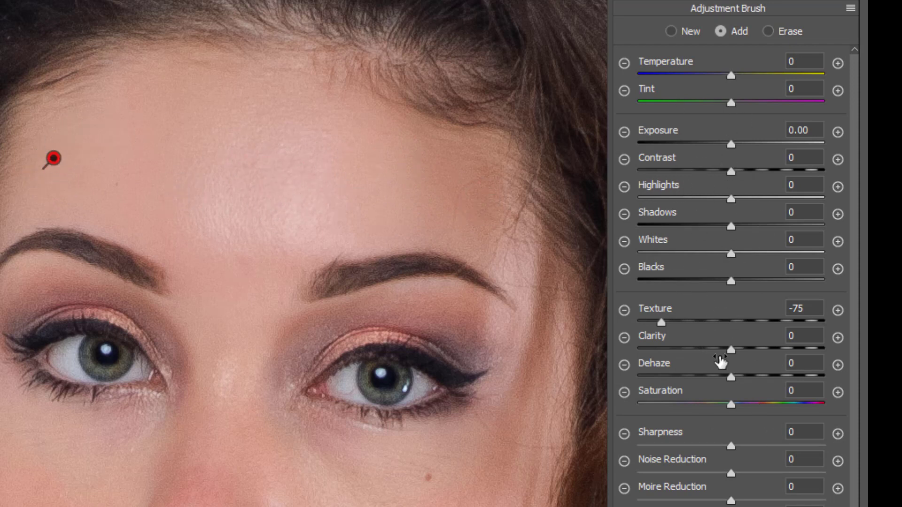
Step: Set the forehead brush adjustment's Clarity to -62 and its Sharpness to +83
{"action": "left_click_drag", "start_coordinate": [727, 351], "coordinate": [674, 350]}
{"action": "left_click", "coordinate": [54, 158]}
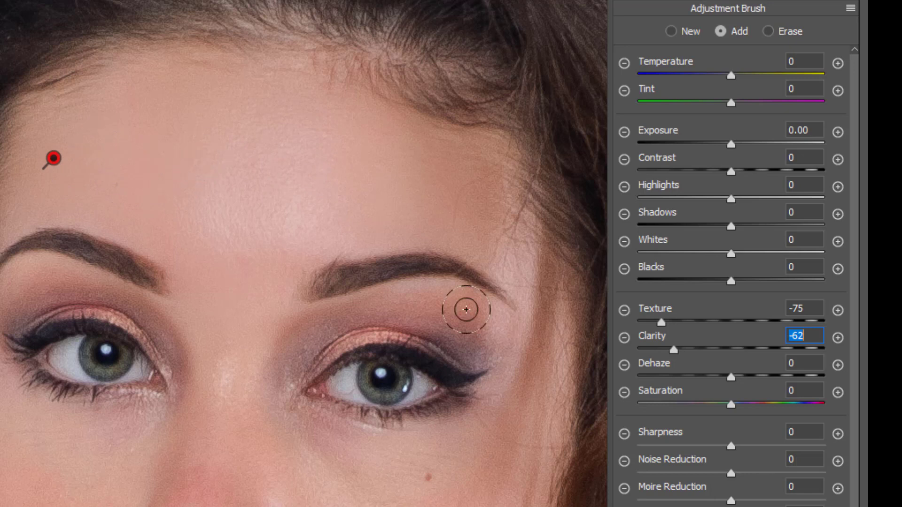
{"action": "left_click_drag", "start_coordinate": [730, 446], "coordinate": [796, 450]}
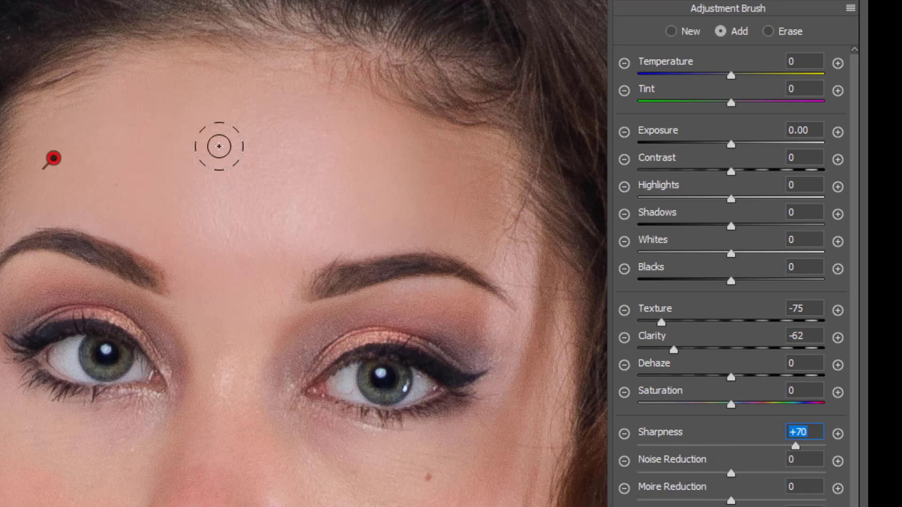
{"action": "key", "text": "ctrl+plus"}
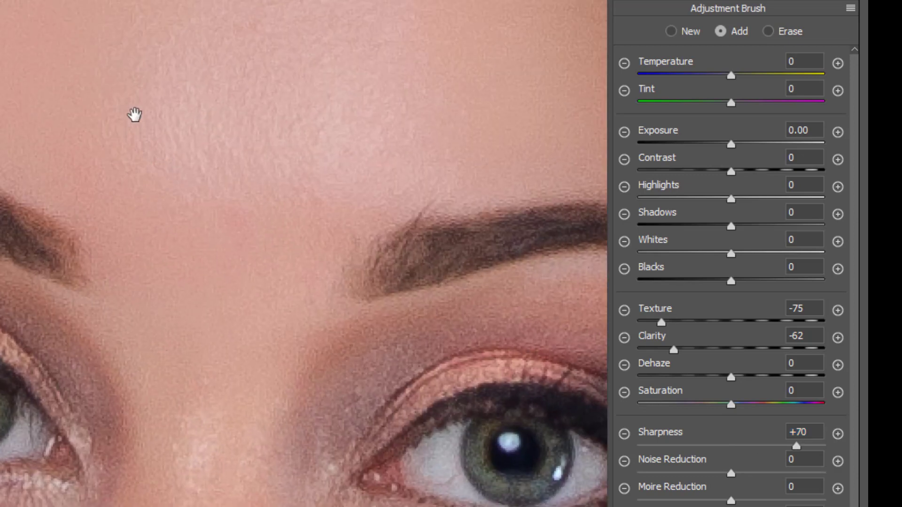
{"action": "left_click_drag", "start_coordinate": [135, 115], "coordinate": [223, 196]}
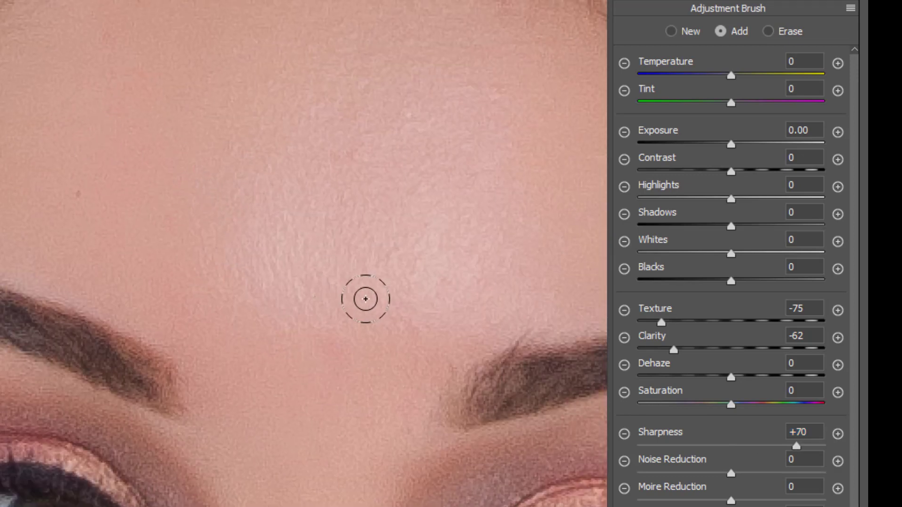
{"action": "mouse_move", "coordinate": [792, 450]}
{"action": "left_mouse_down"}
{"action": "mouse_move", "coordinate": [735, 450]}
{"action": "mouse_move", "coordinate": [805, 446]}
{"action": "left_mouse_up"}
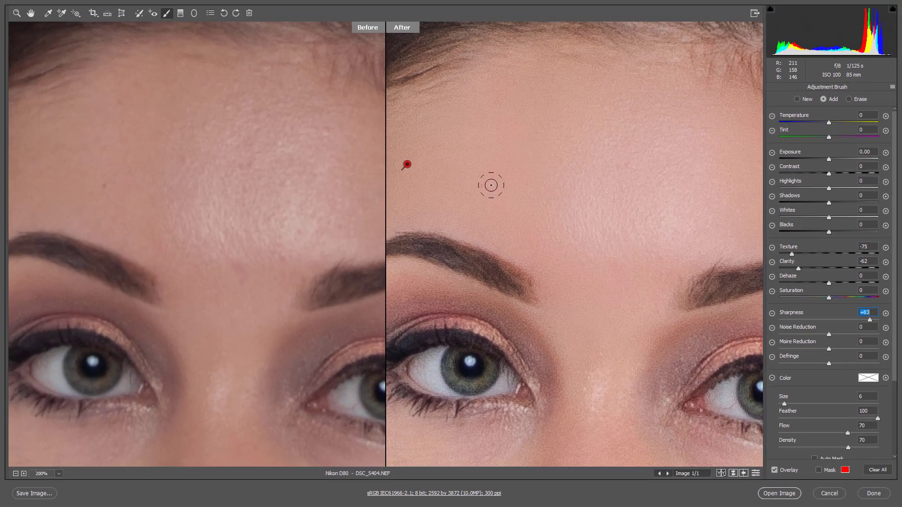
Step: Examine the smoothed forehead and the skin around the eyes at several magnifications in the before and after comparison
{"action": "key", "text": "ctrl+plus"}
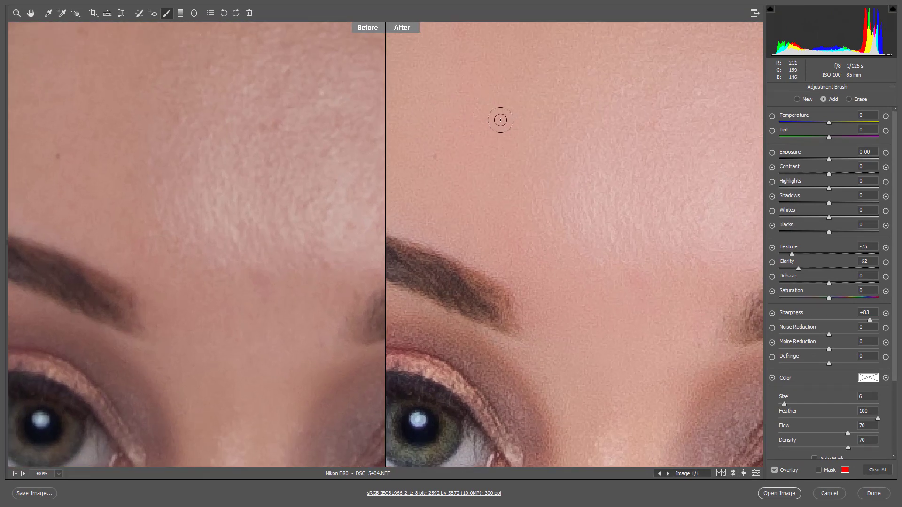
{"action": "key", "text": "ctrl+minus"}
{"action": "key", "text": "ctrl+minus"}
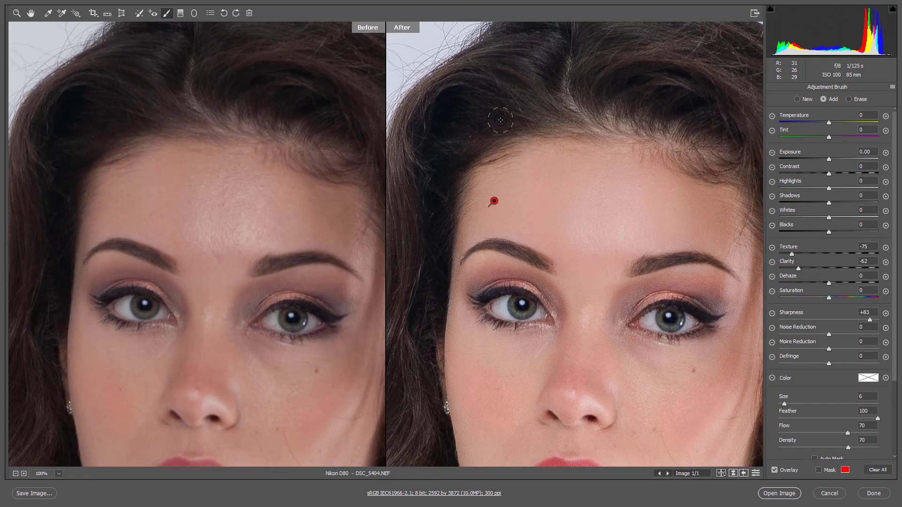
{"action": "key", "text": "ctrl+plus"}
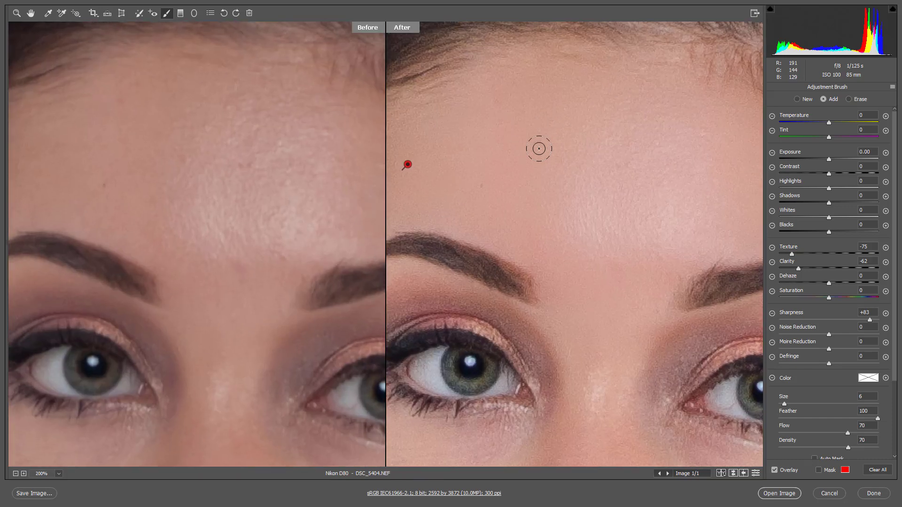
{"action": "left_click_drag", "start_coordinate": [498, 199], "coordinate": [540, 158]}
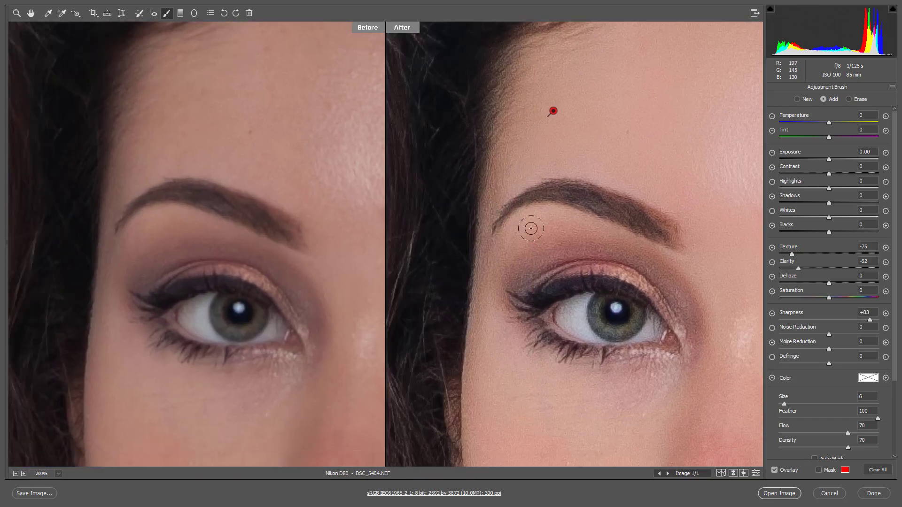
{"action": "left_click_drag", "start_coordinate": [530, 228], "coordinate": [483, 221]}
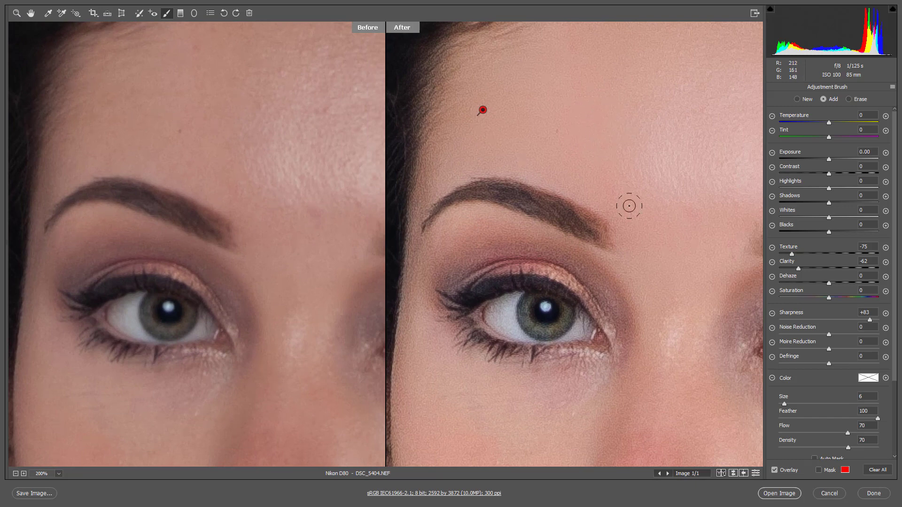
{"action": "mouse_move", "coordinate": [629, 206]}
{"action": "left_mouse_down"}
{"action": "mouse_move", "coordinate": [598, 209]}
{"action": "mouse_move", "coordinate": [591, 224]}
{"action": "left_mouse_up"}
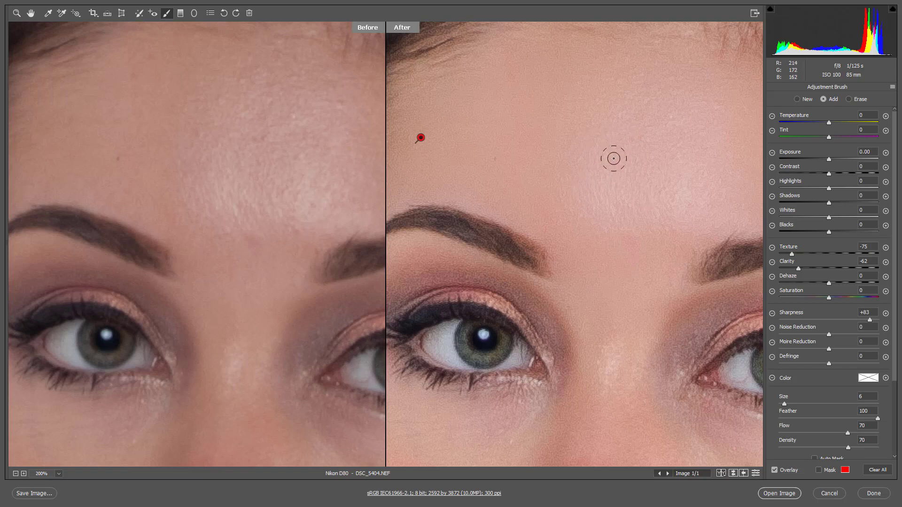
Step: In a single edited view, paint the smoothing below the eyebrow and over the cheek beside the earring, revealing the mask to fill gaps
{"action": "key", "text": "q"}
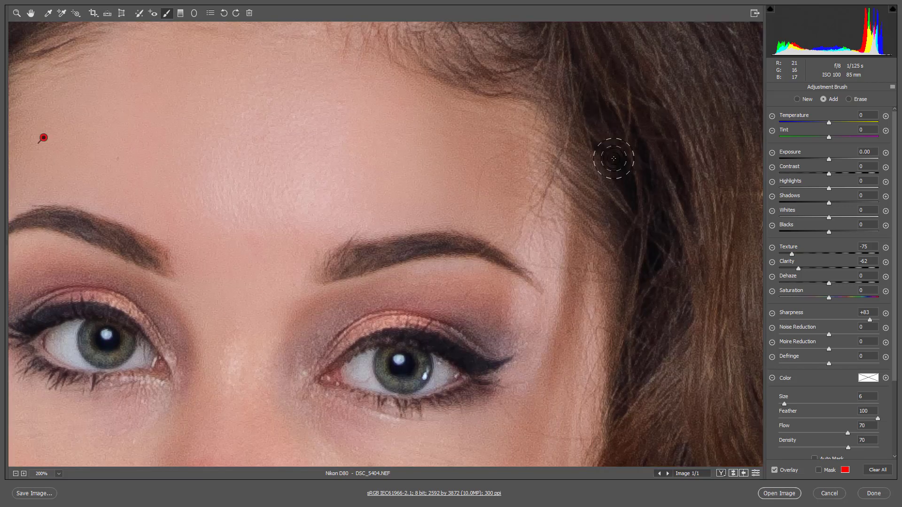
{"action": "left_click_drag", "start_coordinate": [193, 277], "coordinate": [441, 169]}
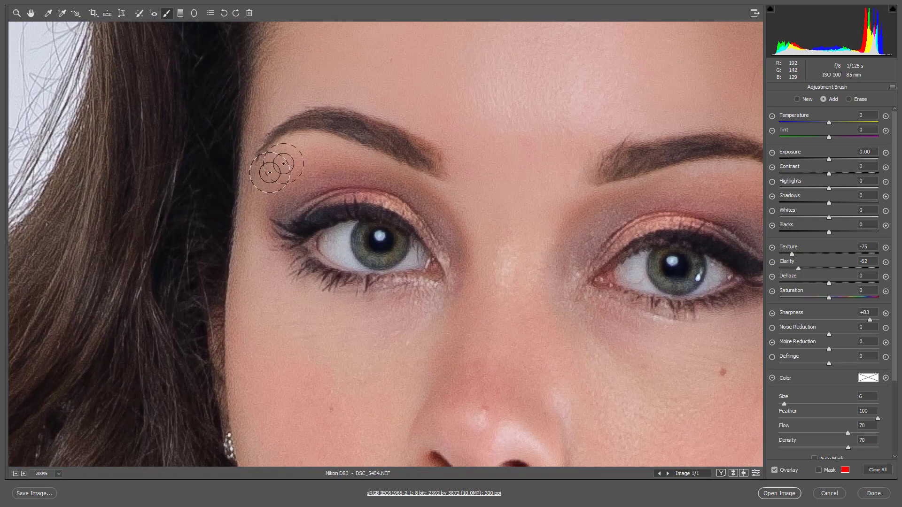
{"action": "left_click_drag", "start_coordinate": [451, 235], "coordinate": [413, 136]}
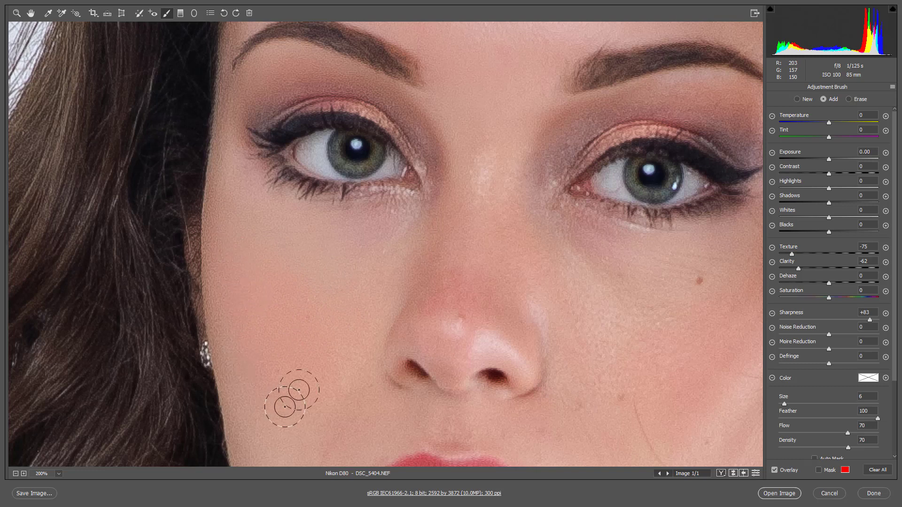
{"action": "left_click_drag", "start_coordinate": [347, 282], "coordinate": [408, 117]}
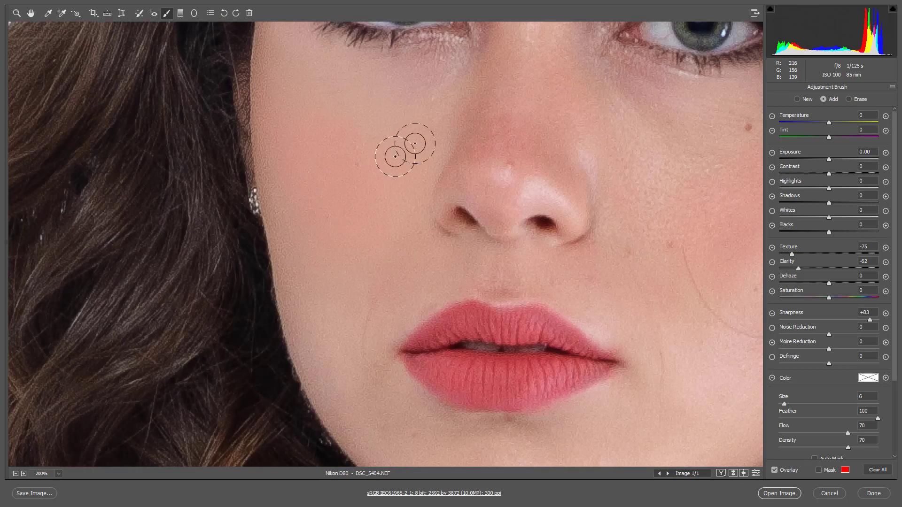
{"action": "left_click", "coordinate": [818, 470]}
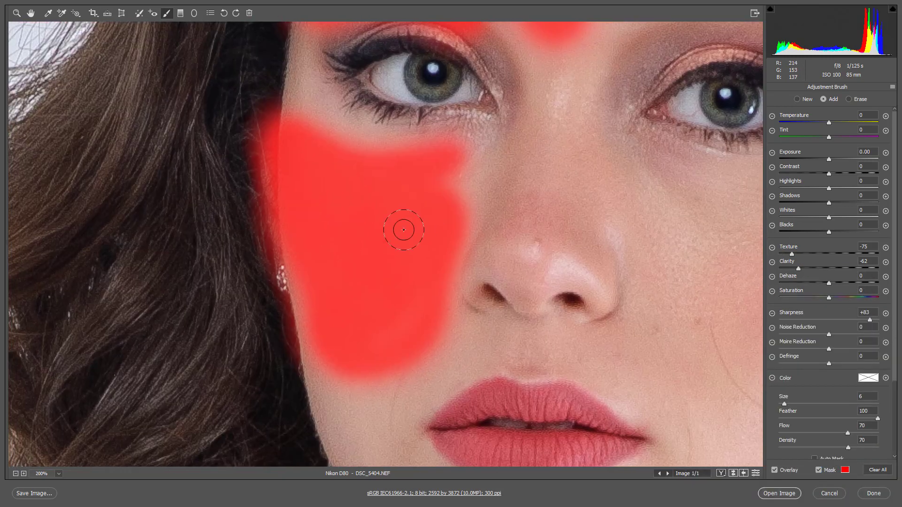
{"action": "left_click_drag", "start_coordinate": [464, 177], "coordinate": [470, 191]}
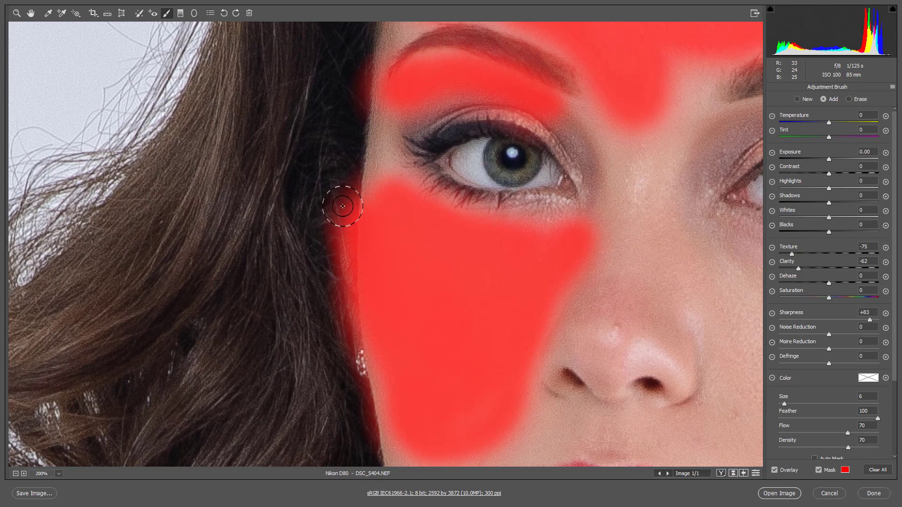
Step: Erase the smoothing mask where it spills over the hair along the side of the face
{"action": "key", "text": "alt"}
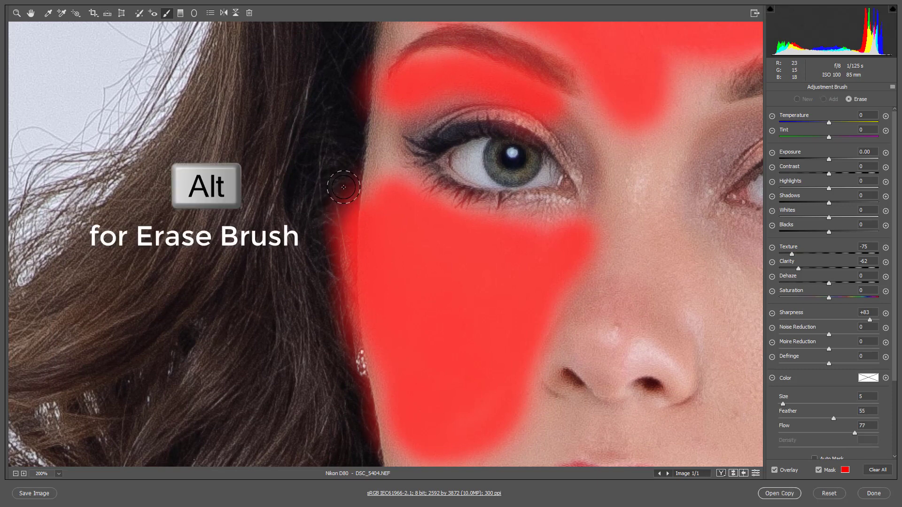
{"action": "mouse_move", "coordinate": [335, 188]}
{"action": "left_mouse_down"}
{"action": "mouse_move", "coordinate": [334, 357]}
{"action": "mouse_move", "coordinate": [348, 207]}
{"action": "mouse_move", "coordinate": [355, 281]}
{"action": "mouse_move", "coordinate": [345, 403]}
{"action": "mouse_move", "coordinate": [316, 244]}
{"action": "mouse_move", "coordinate": [341, 305]}
{"action": "left_mouse_up"}
{"action": "key", "text": "space"}
{"action": "key", "text": "alt"}
{"action": "key", "text": "space"}
{"action": "left_click_drag", "start_coordinate": [328, 134], "coordinate": [299, 243]}
Step: Erase the smoothing mask from the eyebrow so only the surrounding skin stays covered
{"action": "key", "text": "alt"}
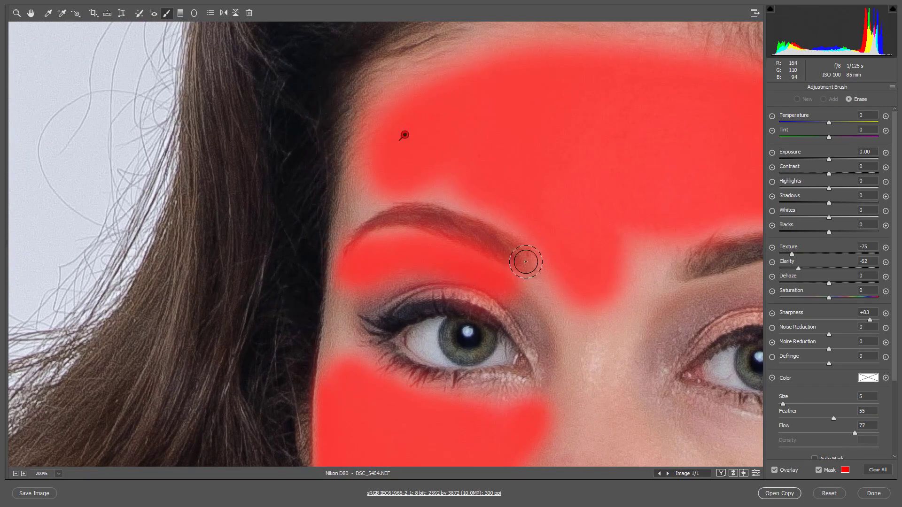
{"action": "mouse_move", "coordinate": [528, 258]}
{"action": "left_mouse_down"}
{"action": "mouse_move", "coordinate": [440, 226]}
{"action": "mouse_move", "coordinate": [398, 221]}
{"action": "left_mouse_up"}
{"action": "key", "text": "space"}
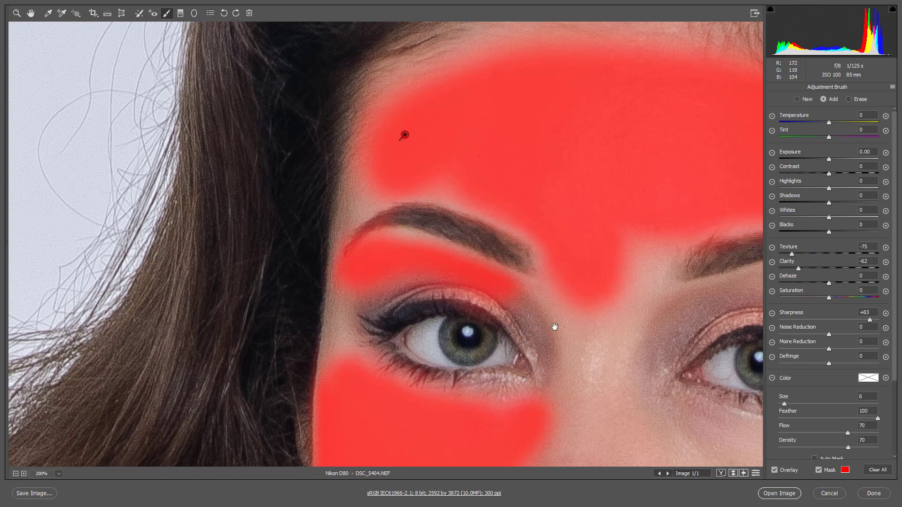
Step: Extend the skin smoothing down the bridge of the nose and hide the mask overlay
{"action": "mouse_move", "coordinate": [553, 326]}
{"action": "left_mouse_down"}
{"action": "mouse_move", "coordinate": [420, 184]}
{"action": "mouse_move", "coordinate": [434, 331]}
{"action": "left_mouse_up"}
{"action": "mouse_move", "coordinate": [521, 99]}
{"action": "left_mouse_down"}
{"action": "mouse_move", "coordinate": [475, 219]}
{"action": "mouse_move", "coordinate": [413, 11]}
{"action": "left_mouse_up"}
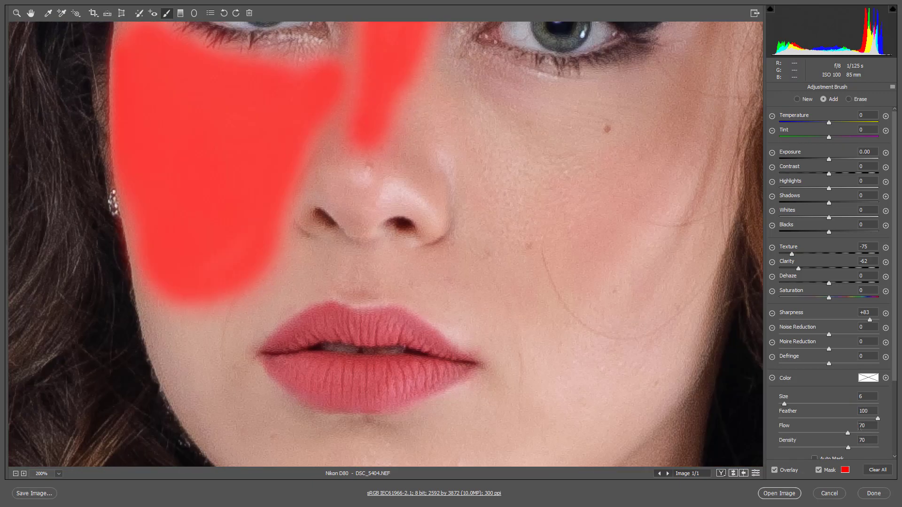
{"action": "left_click", "coordinate": [822, 472]}
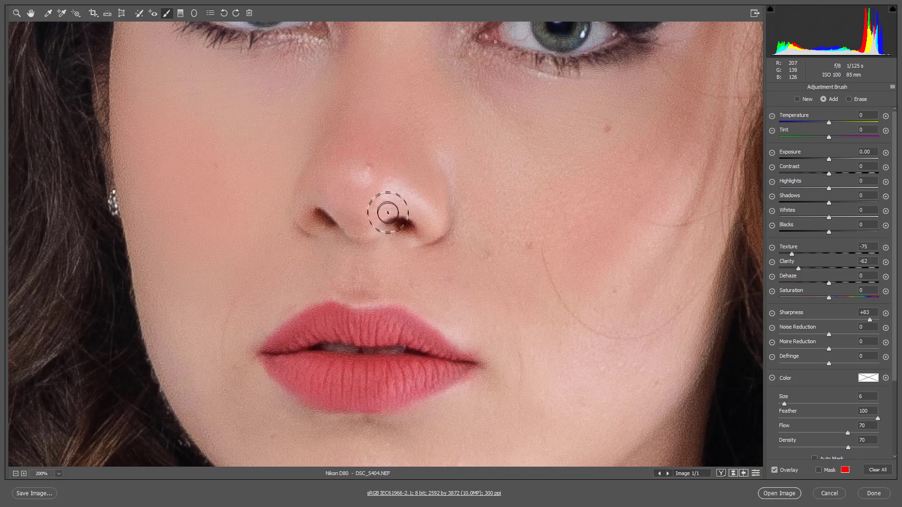
Step: Adjust the brush size and paint the skin smoothing over the nose, remaining cheek, chin and skin around the lips
{"action": "key", "text": "bracketleft"}
{"action": "key", "text": "bracketleft"}
{"action": "key", "text": "bracketleft"}
{"action": "key", "text": "bracketright"}
{"action": "key", "text": "bracketright"}
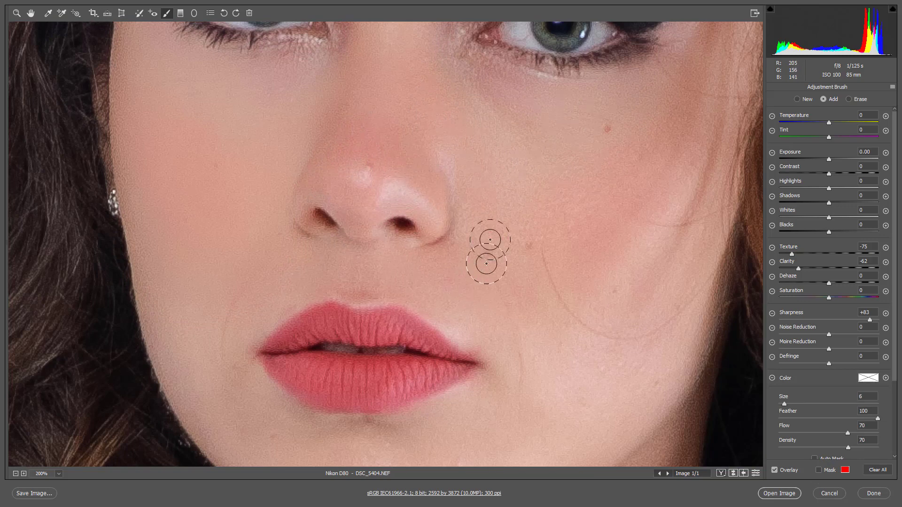
{"action": "key", "text": "space"}
{"action": "left_click_drag", "start_coordinate": [599, 300], "coordinate": [582, 207]}
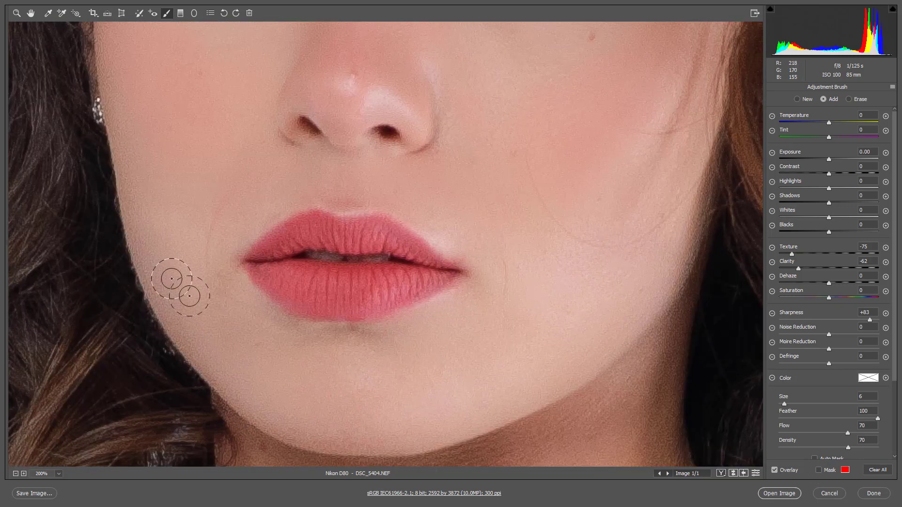
{"action": "left_click_drag", "start_coordinate": [626, 272], "coordinate": [419, 359]}
{"action": "left_click_drag", "start_coordinate": [478, 70], "coordinate": [547, 332]}
{"action": "left_click_drag", "start_coordinate": [413, 48], "coordinate": [458, 145]}
{"action": "scroll", "coordinate": [554, 208], "scroll_direction": "down", "scroll_amount": 5}
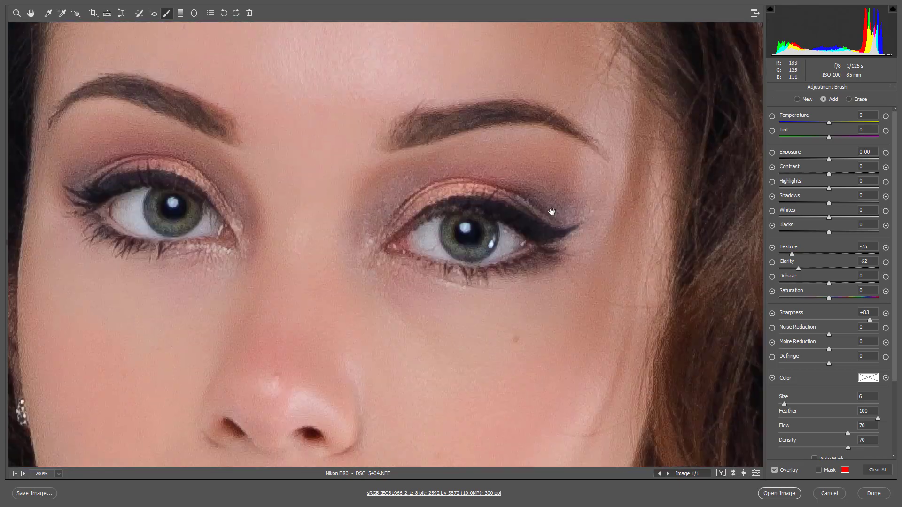
Step: With the mask overlay shown, paint the skin smoothing over the neck below the jawline
{"action": "key", "text": "y"}
{"action": "scroll", "coordinate": [463, 262], "scroll_direction": "down", "scroll_amount": 4}
{"action": "scroll", "coordinate": [629, 364], "scroll_direction": "down", "scroll_amount": 8}
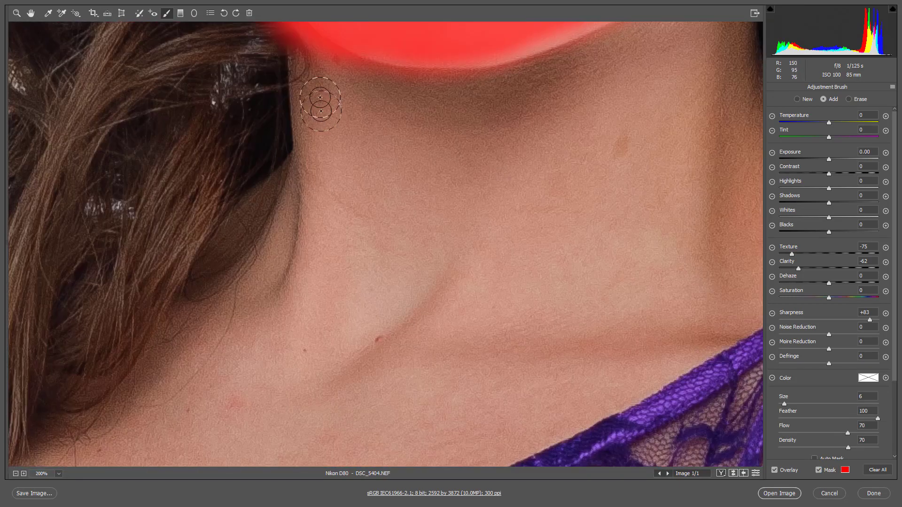
{"action": "left_click_drag", "start_coordinate": [312, 90], "coordinate": [509, 187]}
{"action": "mouse_move", "coordinate": [423, 166]}
{"action": "left_mouse_down"}
{"action": "mouse_move", "coordinate": [487, 140]}
{"action": "mouse_move", "coordinate": [549, 204]}
{"action": "mouse_move", "coordinate": [499, 288]}
{"action": "left_mouse_up"}
{"action": "mouse_move", "coordinate": [667, 89]}
{"action": "left_mouse_down"}
{"action": "mouse_move", "coordinate": [599, 221]}
{"action": "mouse_move", "coordinate": [395, 383]}
{"action": "left_mouse_up"}
{"action": "scroll", "coordinate": [684, 140], "scroll_direction": "down", "scroll_amount": 2}
Step: Paint the smoothing over the upper chest down to the dress neckline and erase the mask where it spills over
{"action": "mouse_move", "coordinate": [685, 140]}
{"action": "left_mouse_down"}
{"action": "mouse_move", "coordinate": [655, 238]}
{"action": "mouse_move", "coordinate": [557, 326]}
{"action": "mouse_move", "coordinate": [191, 385]}
{"action": "mouse_move", "coordinate": [211, 273]}
{"action": "left_mouse_up"}
{"action": "mouse_move", "coordinate": [141, 385]}
{"action": "left_mouse_down"}
{"action": "mouse_move", "coordinate": [296, 252]}
{"action": "mouse_move", "coordinate": [586, 331]}
{"action": "left_mouse_up"}
{"action": "left_click_drag", "start_coordinate": [586, 320], "coordinate": [342, 364]}
{"action": "mouse_move", "coordinate": [352, 364]}
{"action": "left_mouse_down"}
{"action": "mouse_move", "coordinate": [385, 308]}
{"action": "mouse_move", "coordinate": [298, 318]}
{"action": "left_mouse_up"}
{"action": "mouse_move", "coordinate": [287, 315]}
{"action": "left_mouse_down", "text": "alt"}
{"action": "mouse_move", "coordinate": [514, 276]}
{"action": "mouse_move", "coordinate": [386, 376]}
{"action": "left_mouse_up", "text": "alt"}
{"action": "left_click_drag", "start_coordinate": [402, 315], "coordinate": [441, 262]}
{"action": "key", "text": "ctrl+minus"}
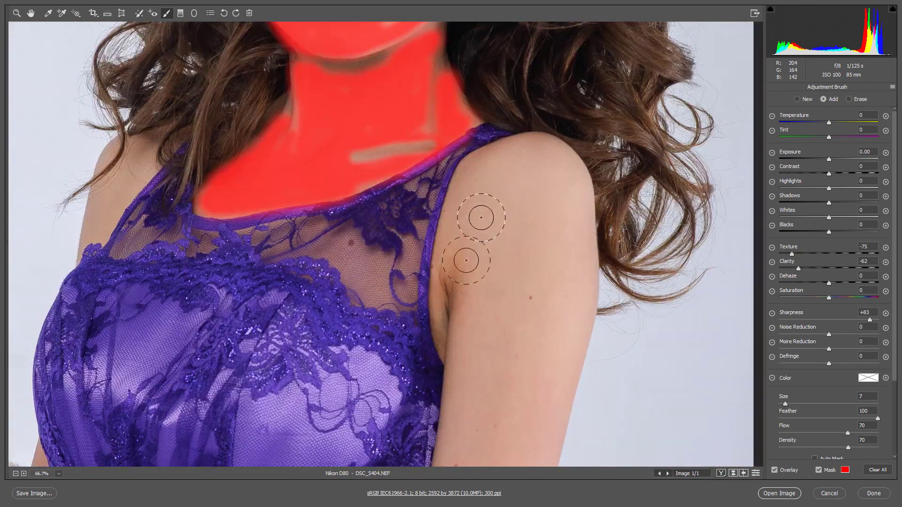
Step: Paint the skin smoothing over the bare shoulder and upper arm, hiding the mask overlay to judge the effect
{"action": "left_click_drag", "start_coordinate": [479, 217], "coordinate": [519, 258]}
{"action": "key", "text": "y"}
{"action": "scroll", "coordinate": [543, 137], "scroll_direction": "down", "scroll_amount": 3}
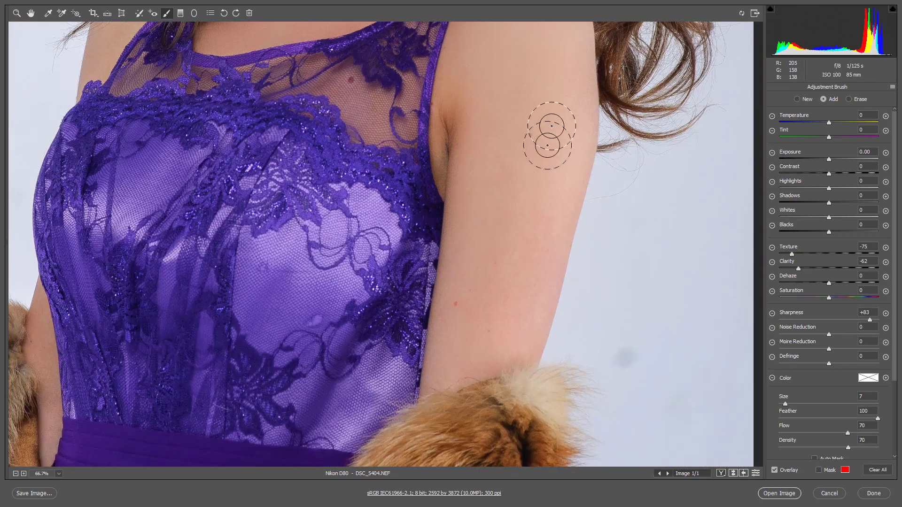
{"action": "scroll", "coordinate": [487, 346], "scroll_direction": "up", "scroll_amount": 1}
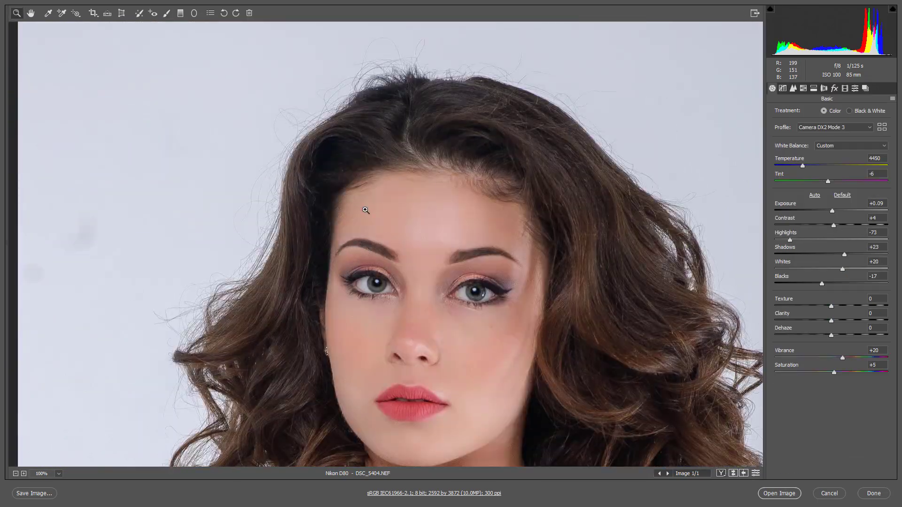
Step: Examine the smoothed skin on the forehead, around the eyes and on the cheeks at 200% magnification
{"action": "left_click", "coordinate": [366, 210]}
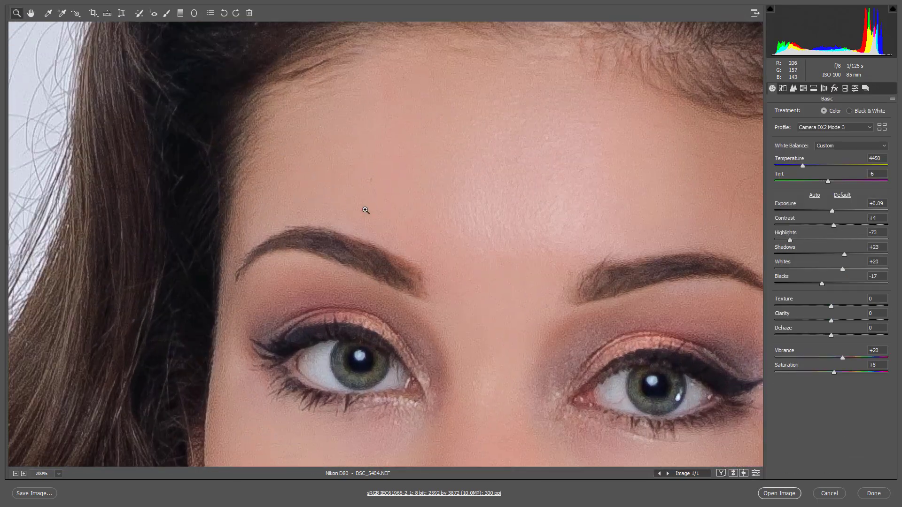
{"action": "left_click_drag", "start_coordinate": [436, 249], "coordinate": [350, 115]}
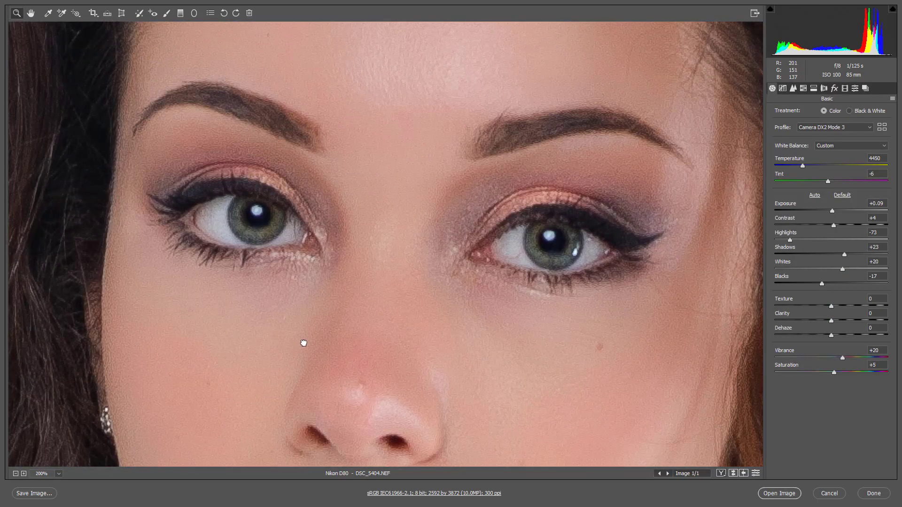
{"action": "left_click_drag", "start_coordinate": [304, 343], "coordinate": [337, 175]}
{"action": "key", "text": "ctrl+minus"}
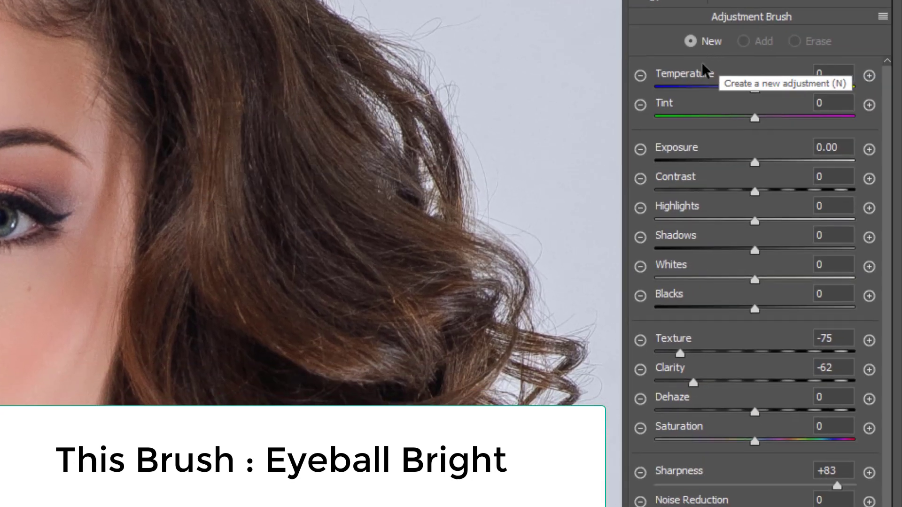
Step: Create a new adjustment brush with Exposure +0.50 and paint it over the irises of both eyes at brush size 2
{"action": "left_click", "coordinate": [869, 150]}
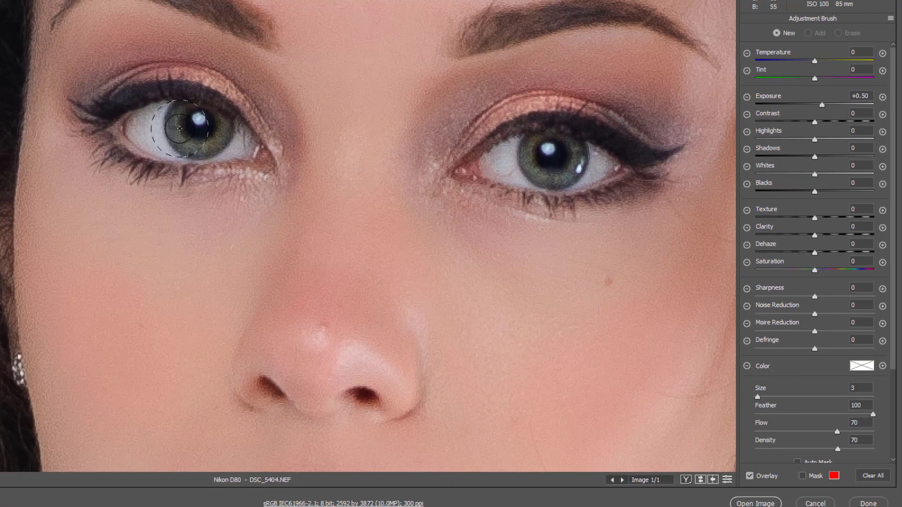
{"action": "key", "text": "bracketleft"}
{"action": "key", "text": "ctrl+plus"}
{"action": "left_click_drag", "start_coordinate": [132, 137], "coordinate": [196, 212]}
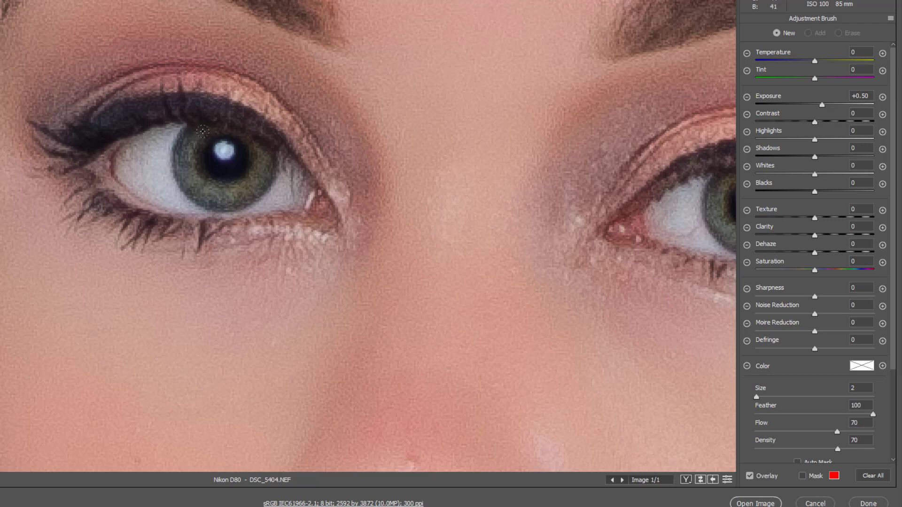
{"action": "mouse_move", "coordinate": [202, 131]}
{"action": "left_mouse_down"}
{"action": "mouse_move", "coordinate": [197, 181]}
{"action": "mouse_move", "coordinate": [224, 195]}
{"action": "mouse_move", "coordinate": [262, 174]}
{"action": "mouse_move", "coordinate": [265, 152]}
{"action": "mouse_move", "coordinate": [225, 133]}
{"action": "left_mouse_up"}
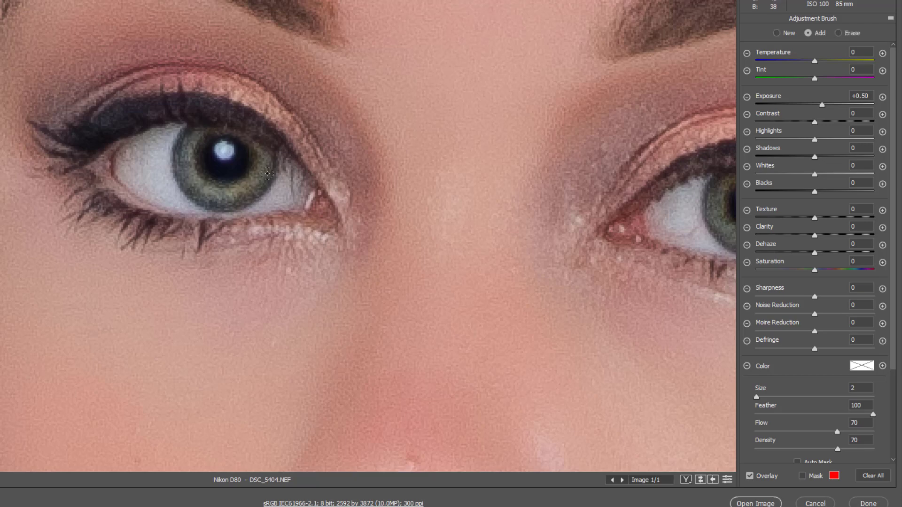
{"action": "left_click_drag", "start_coordinate": [267, 173], "coordinate": [199, 180]}
{"action": "mouse_move", "coordinate": [727, 178]}
{"action": "left_mouse_down"}
{"action": "mouse_move", "coordinate": [661, 169]}
{"action": "mouse_move", "coordinate": [246, 168]}
{"action": "mouse_move", "coordinate": [255, 220]}
{"action": "mouse_move", "coordinate": [296, 176]}
{"action": "mouse_move", "coordinate": [296, 187]}
{"action": "mouse_move", "coordinate": [228, 180]}
{"action": "mouse_move", "coordinate": [237, 197]}
{"action": "mouse_move", "coordinate": [307, 205]}
{"action": "left_mouse_up"}
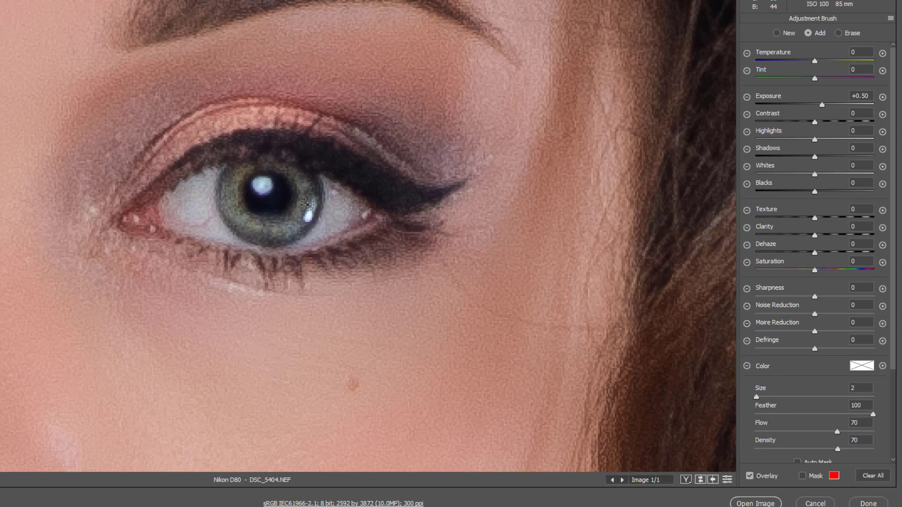
{"action": "scroll", "coordinate": [321, 168], "scroll_direction": "down", "scroll_amount": 5}
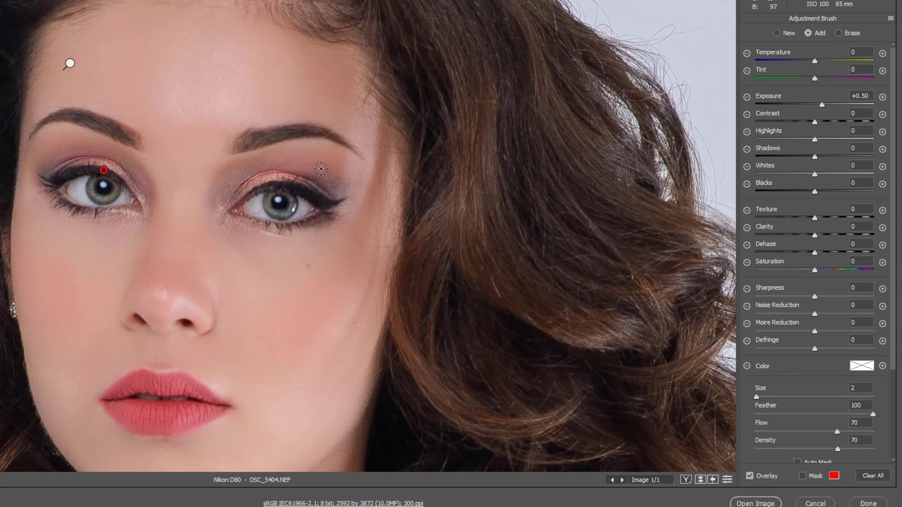
{"action": "scroll", "coordinate": [301, 285], "scroll_direction": "up", "scroll_amount": 5}
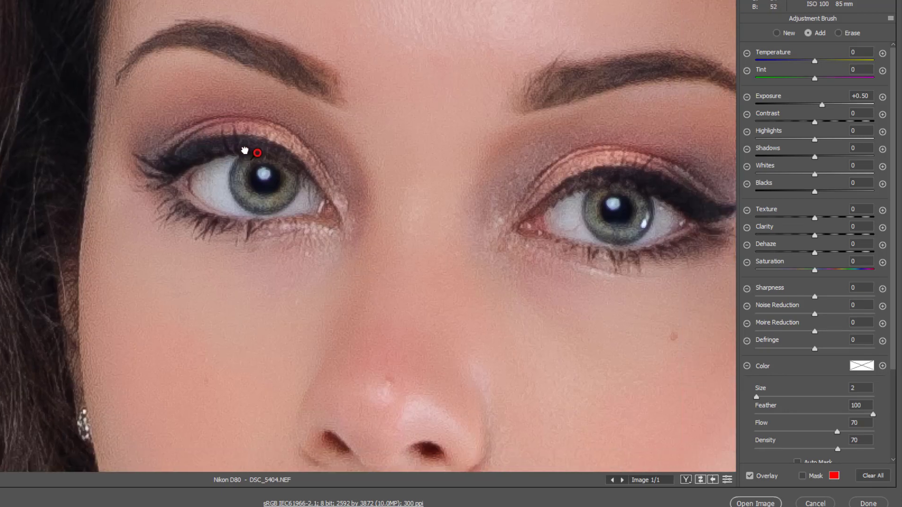
Step: Brighten the whites of both eyes with the same brush, using size 5 for the first eye and size 3 for the second
{"action": "key", "text": "bracketright"}
{"action": "key", "text": "bracketright"}
{"action": "key", "text": "bracketright"}
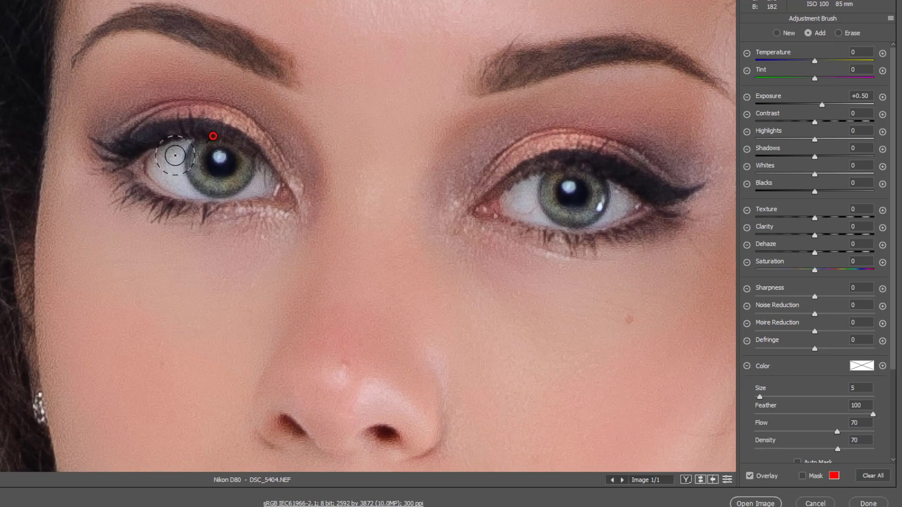
{"action": "left_click_drag", "start_coordinate": [275, 187], "coordinate": [242, 192]}
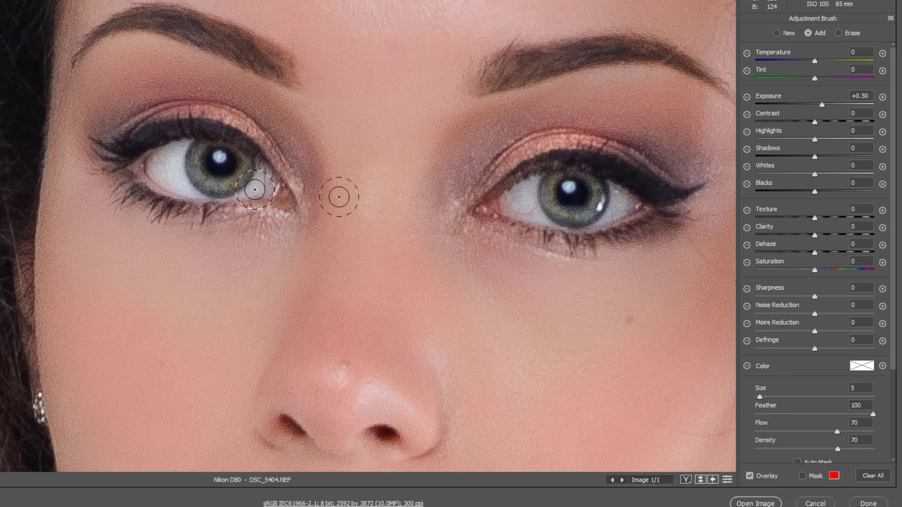
{"action": "left_click_drag", "start_coordinate": [495, 218], "coordinate": [290, 206]}
{"action": "key", "text": "bracketleft"}
{"action": "key", "text": "bracketleft"}
{"action": "mouse_move", "coordinate": [328, 184]}
{"action": "left_mouse_down"}
{"action": "mouse_move", "coordinate": [304, 192]}
{"action": "mouse_move", "coordinate": [348, 209]}
{"action": "left_mouse_up"}
{"action": "mouse_move", "coordinate": [409, 187]}
{"action": "left_mouse_down"}
{"action": "mouse_move", "coordinate": [426, 200]}
{"action": "mouse_move", "coordinate": [457, 176]}
{"action": "left_mouse_up"}
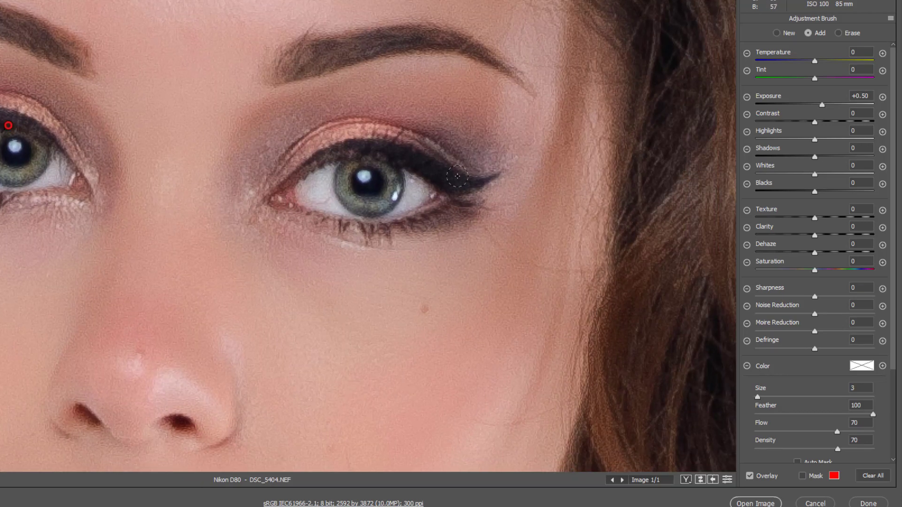
{"action": "key", "text": "ctrl+minus"}
{"action": "key", "text": "ctrl+minus"}
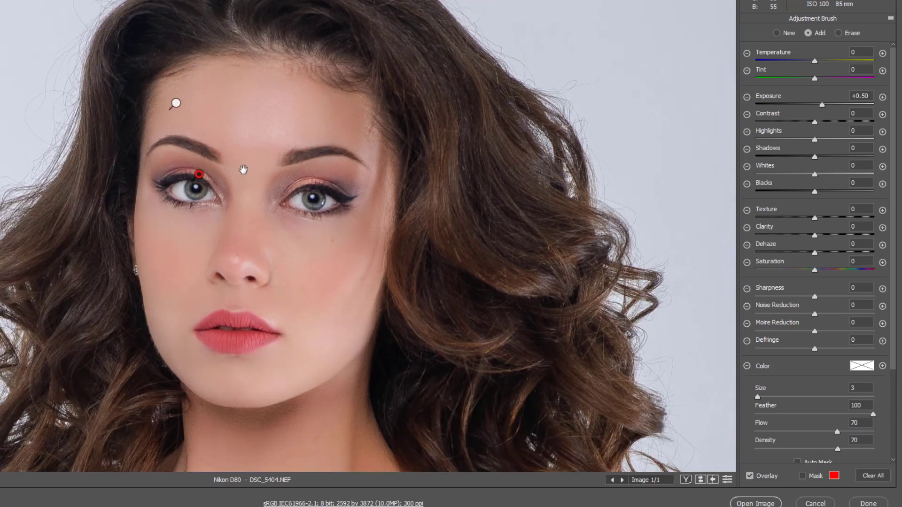
Step: Paint the same brightening over the lower and upper lips at brush size 3
{"action": "left_click_drag", "start_coordinate": [250, 315], "coordinate": [272, 253]}
{"action": "key", "text": "ctrl+plus"}
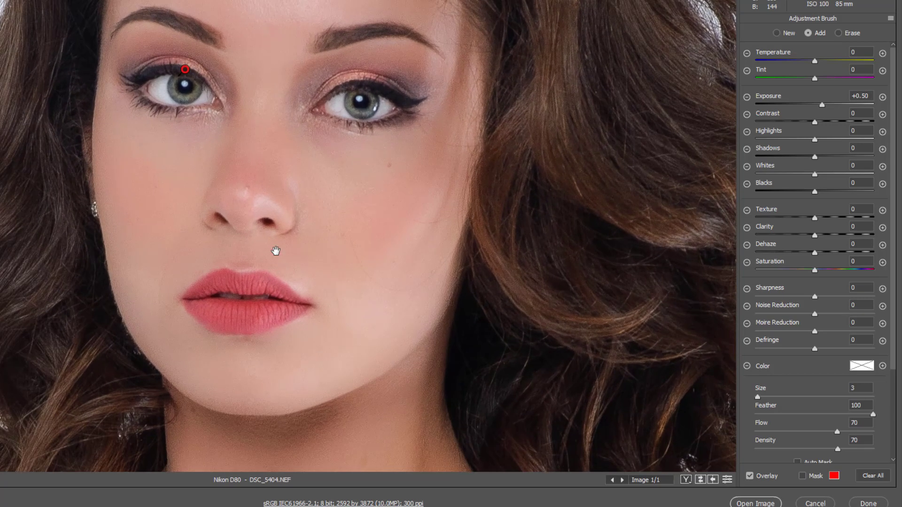
{"action": "left_click_drag", "start_coordinate": [267, 316], "coordinate": [214, 312]}
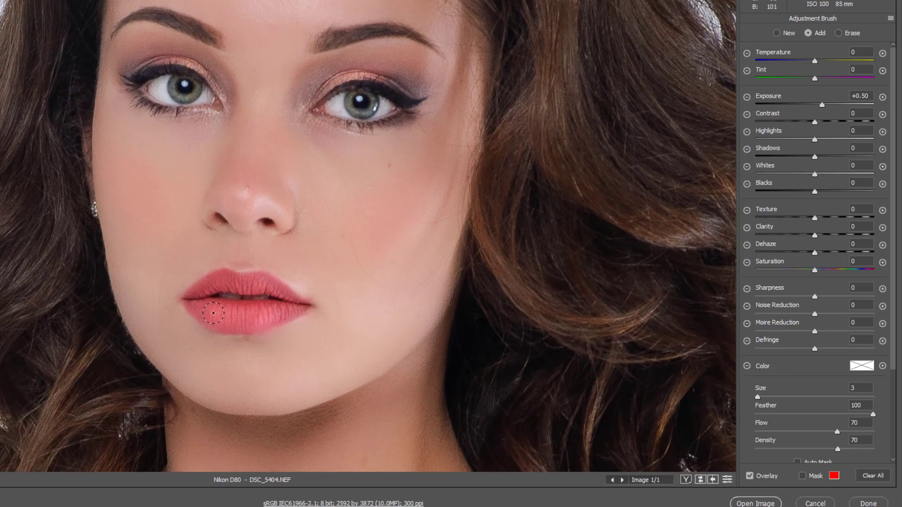
{"action": "key", "text": "ctrl+plus"}
{"action": "left_click_drag", "start_coordinate": [387, 357], "coordinate": [254, 308]}
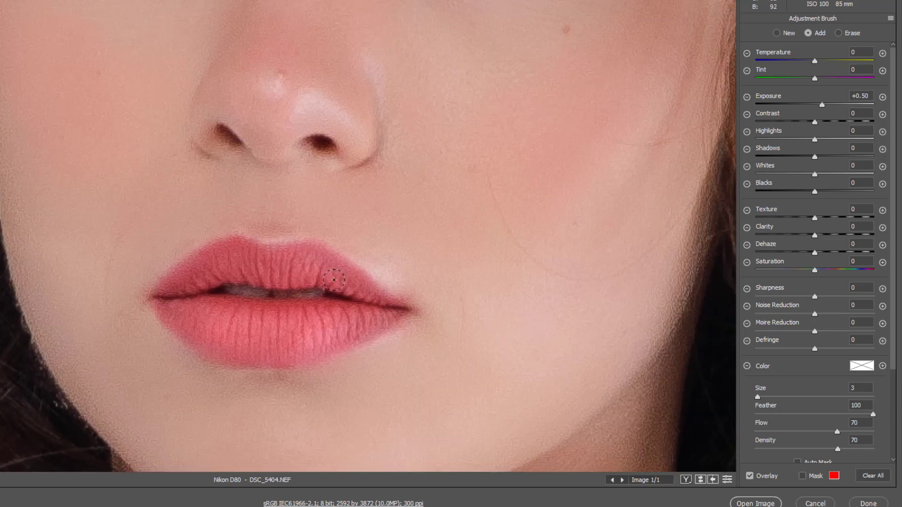
{"action": "mouse_move", "coordinate": [334, 280]}
{"action": "left_mouse_down"}
{"action": "mouse_move", "coordinate": [289, 269]}
{"action": "mouse_move", "coordinate": [202, 279]}
{"action": "mouse_move", "coordinate": [188, 320]}
{"action": "mouse_move", "coordinate": [267, 320]}
{"action": "left_mouse_up"}
{"action": "key", "text": "ctrl+0"}
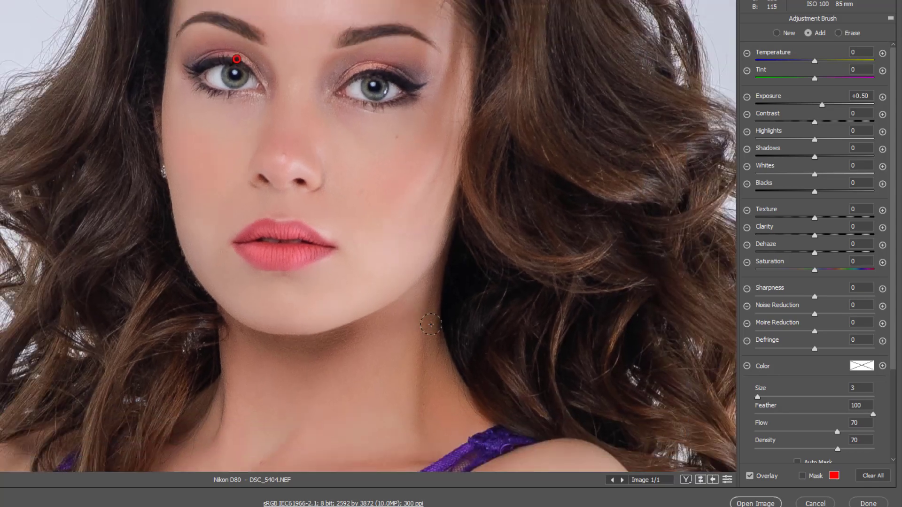
Step: Leave the brush and set the overall Blacks to -26 and Contrast to +10
{"action": "key", "text": "z"}
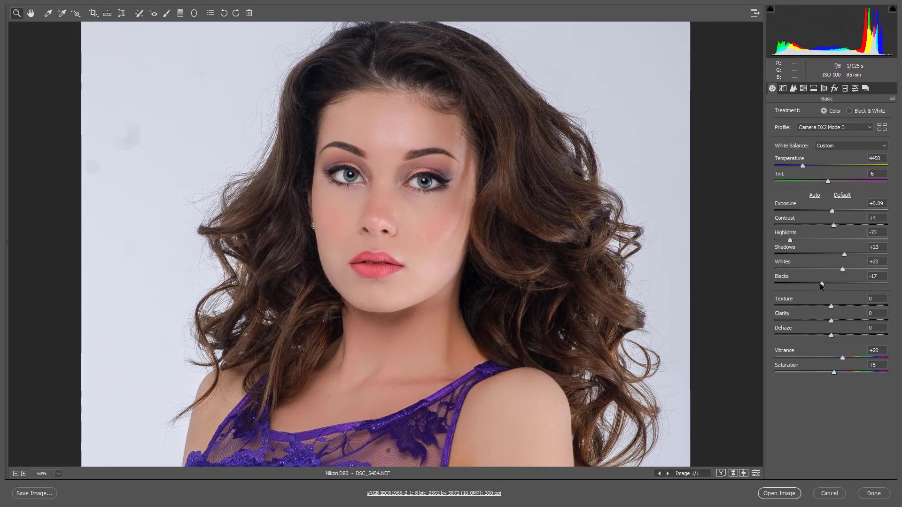
{"action": "left_click_drag", "start_coordinate": [822, 285], "coordinate": [816, 285]}
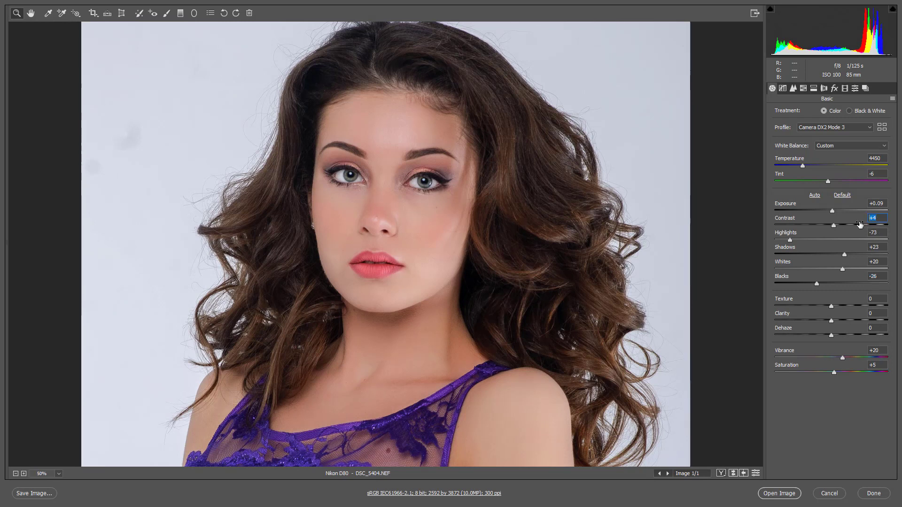
{"action": "type", "text": "10"}
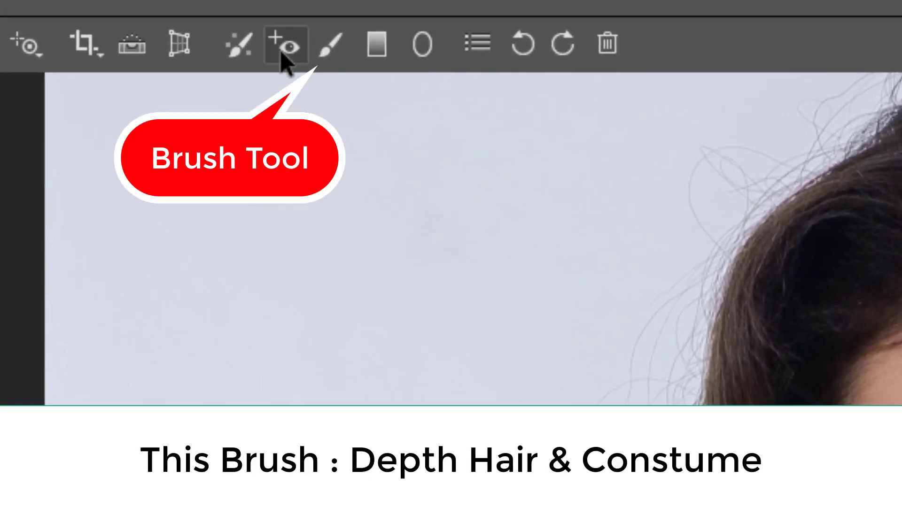
Step: Set up a new adjustment brush for the hair with Texture +75, Clarity +70 and Exposure +0.40
{"action": "left_click", "coordinate": [168, 14]}
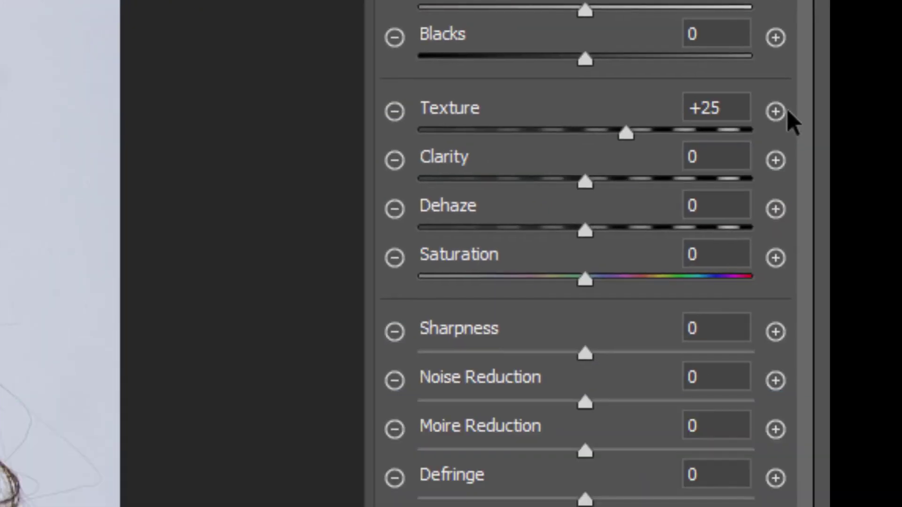
{"action": "left_click", "coordinate": [776, 112]}
{"action": "left_click", "coordinate": [776, 111]}
{"action": "left_click_drag", "start_coordinate": [585, 181], "coordinate": [700, 212]}
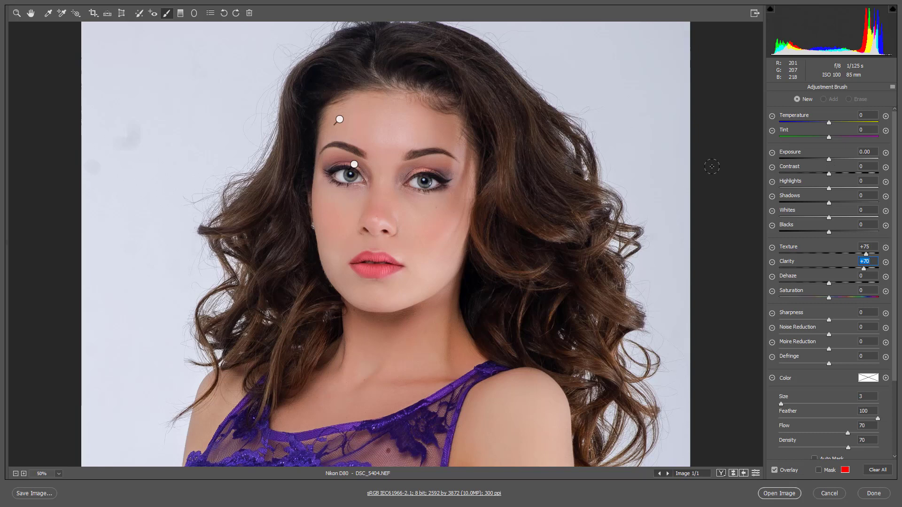
{"action": "left_click", "coordinate": [831, 160]}
Step: Paint the brush along the hair waves beside the face and reduce its Clarity to +36 and Texture to +45
{"action": "key", "text": "ctrl+plus"}
{"action": "left_click_drag", "start_coordinate": [531, 129], "coordinate": [432, 203]}
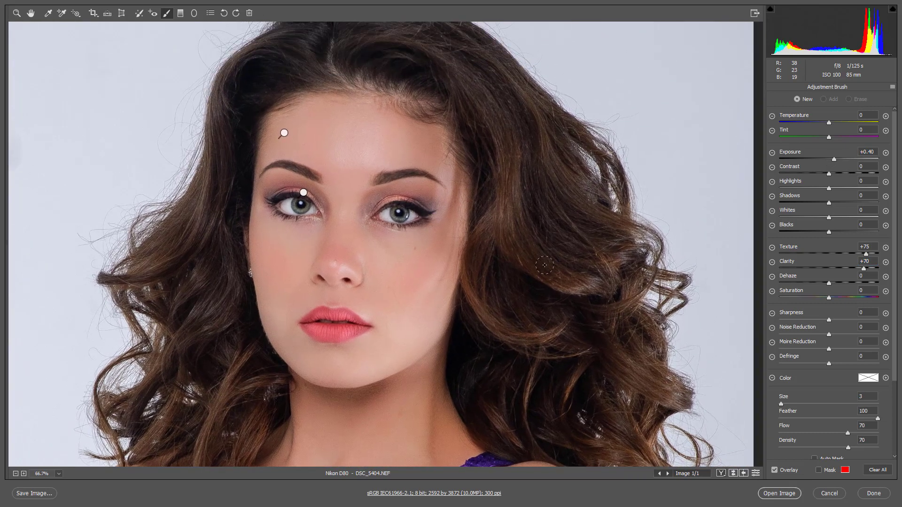
{"action": "mouse_move", "coordinate": [549, 279]}
{"action": "left_mouse_down"}
{"action": "mouse_move", "coordinate": [570, 284]}
{"action": "mouse_move", "coordinate": [539, 267]}
{"action": "mouse_move", "coordinate": [521, 240]}
{"action": "mouse_move", "coordinate": [516, 166]}
{"action": "mouse_move", "coordinate": [509, 190]}
{"action": "mouse_move", "coordinate": [520, 257]}
{"action": "left_mouse_up"}
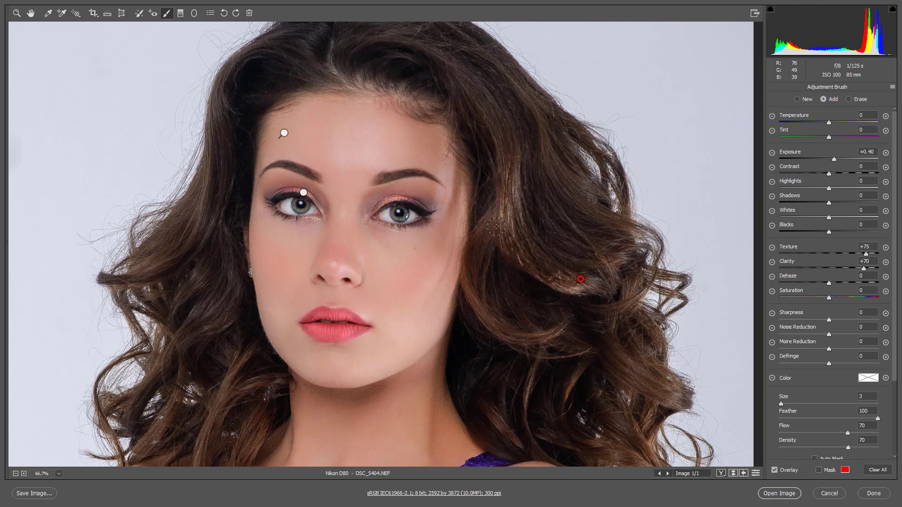
{"action": "mouse_move", "coordinate": [496, 226]}
{"action": "left_mouse_down"}
{"action": "mouse_move", "coordinate": [471, 265]}
{"action": "mouse_move", "coordinate": [510, 332]}
{"action": "mouse_move", "coordinate": [559, 329]}
{"action": "left_mouse_up"}
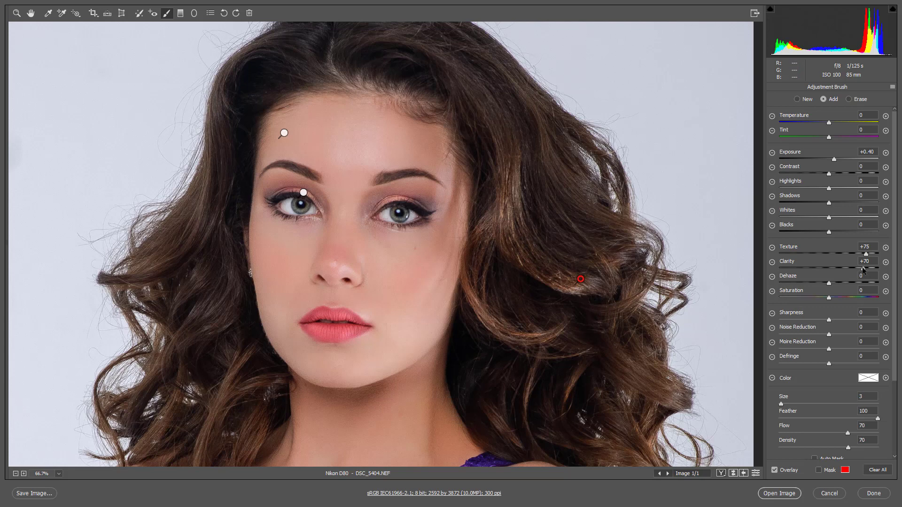
{"action": "left_click_drag", "start_coordinate": [862, 268], "coordinate": [846, 275]}
{"action": "left_click_drag", "start_coordinate": [866, 254], "coordinate": [858, 255]}
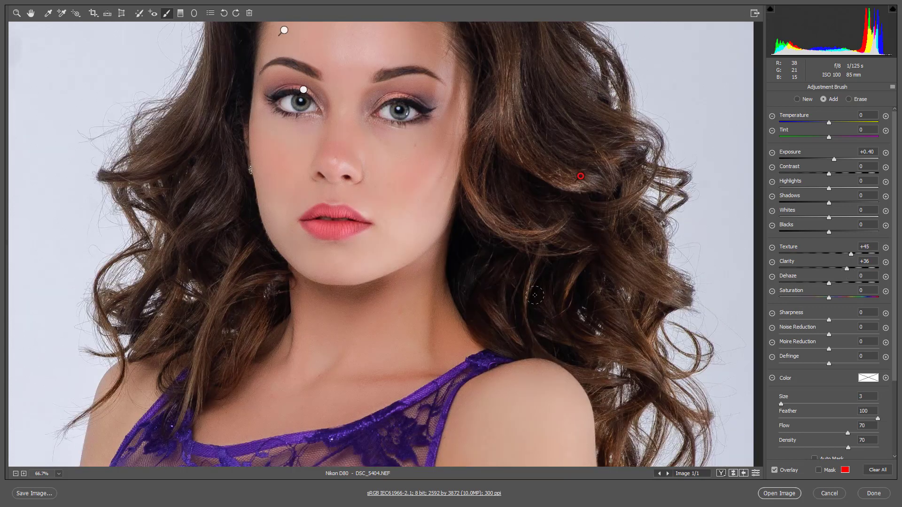
Step: Paint the hair brush at size 3 along the lower curls on both sides of the neck
{"action": "left_click_drag", "start_coordinate": [532, 266], "coordinate": [519, 340]}
{"action": "left_click_drag", "start_coordinate": [580, 266], "coordinate": [650, 369]}
{"action": "left_click_drag", "start_coordinate": [617, 258], "coordinate": [669, 291]}
{"action": "left_click_drag", "start_coordinate": [494, 312], "coordinate": [510, 334]}
{"action": "left_click_drag", "start_coordinate": [237, 268], "coordinate": [197, 386]}
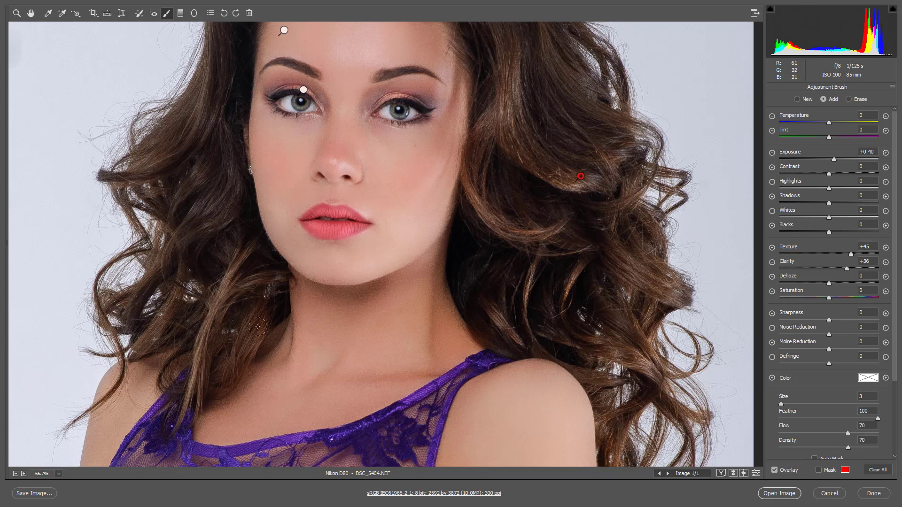
Step: Enlarge the brush to size 5 and paint the upper hair from the outer waves across the crown
{"action": "scroll", "coordinate": [158, 226], "scroll_direction": "up", "scroll_amount": 3}
{"action": "key", "text": "bracketright"}
{"action": "key", "text": "bracketright"}
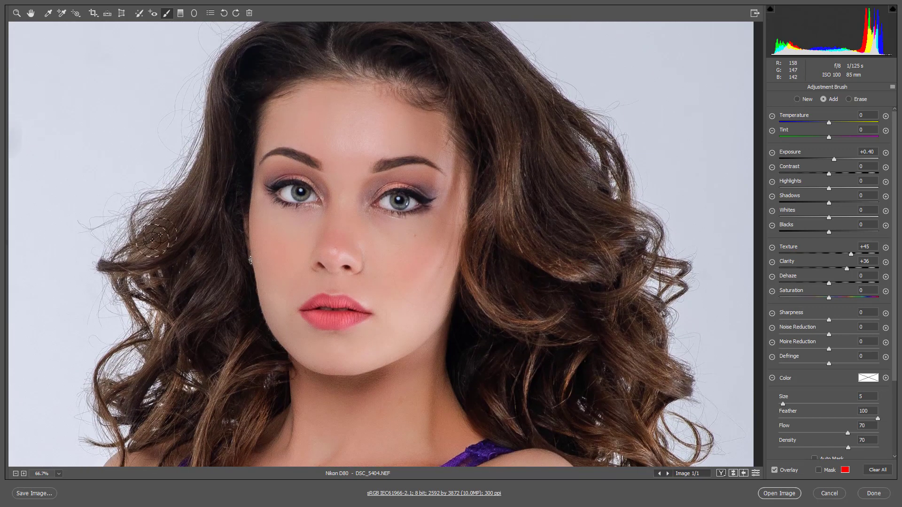
{"action": "left_click_drag", "start_coordinate": [156, 237], "coordinate": [202, 140]}
{"action": "mouse_move", "coordinate": [202, 140]}
{"action": "left_mouse_down"}
{"action": "mouse_move", "coordinate": [174, 274]}
{"action": "mouse_move", "coordinate": [291, 155]}
{"action": "mouse_move", "coordinate": [530, 226]}
{"action": "mouse_move", "coordinate": [580, 308]}
{"action": "left_mouse_up"}
{"action": "left_click_drag", "start_coordinate": [465, 202], "coordinate": [532, 330]}
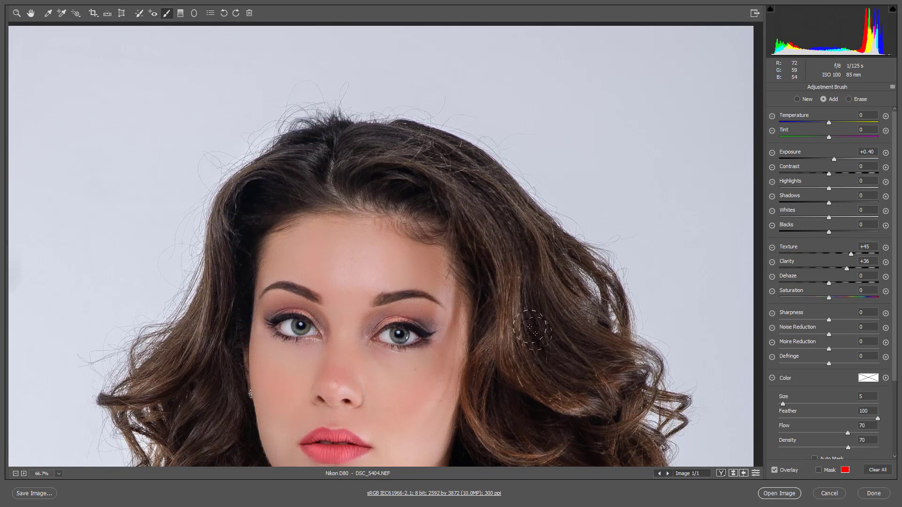
Step: Enlarge the brush to size 8 and paint the same adjustment over the lace of the purple dress
{"action": "scroll", "coordinate": [356, 233], "scroll_direction": "down", "scroll_amount": 5}
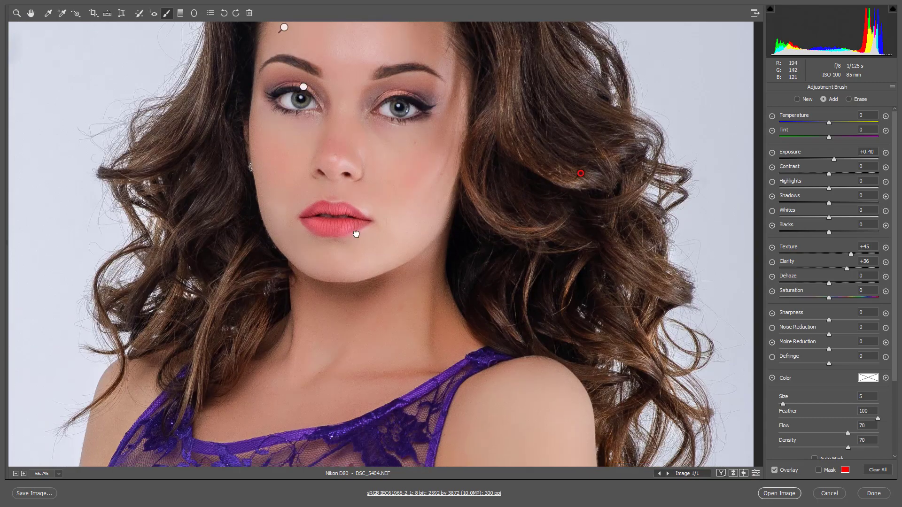
{"action": "left_click_drag", "start_coordinate": [356, 357], "coordinate": [369, 194]}
{"action": "key", "text": "ctrl+minus"}
{"action": "key", "text": "bracketright"}
{"action": "key", "text": "bracketright"}
{"action": "key", "text": "bracketright"}
{"action": "mouse_move", "coordinate": [232, 287]}
{"action": "left_mouse_down"}
{"action": "mouse_move", "coordinate": [261, 296]}
{"action": "mouse_move", "coordinate": [447, 262]}
{"action": "left_mouse_up"}
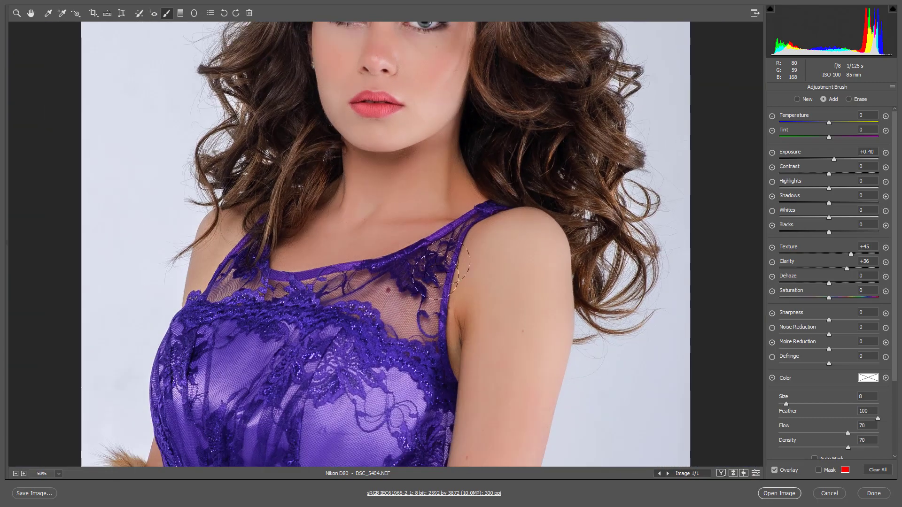
Step: Paint the same adjustment over the fur stole on both arms at brush size 8
{"action": "scroll", "coordinate": [437, 270], "scroll_direction": "down", "scroll_amount": 3}
{"action": "scroll", "coordinate": [439, 336], "scroll_direction": "down", "scroll_amount": 2}
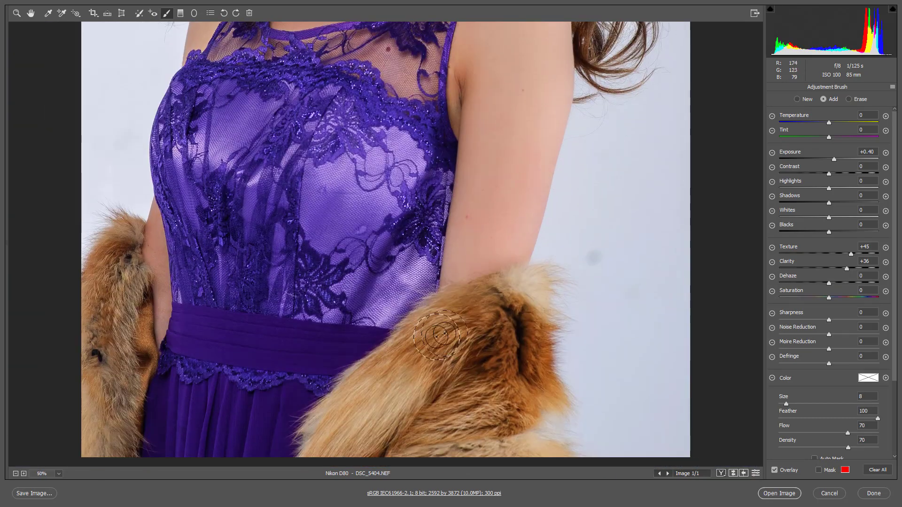
{"action": "mouse_move", "coordinate": [441, 335]}
{"action": "left_mouse_down"}
{"action": "mouse_move", "coordinate": [491, 428]}
{"action": "mouse_move", "coordinate": [535, 328]}
{"action": "mouse_move", "coordinate": [470, 444]}
{"action": "left_mouse_up"}
{"action": "left_click_drag", "start_coordinate": [101, 287], "coordinate": [127, 423]}
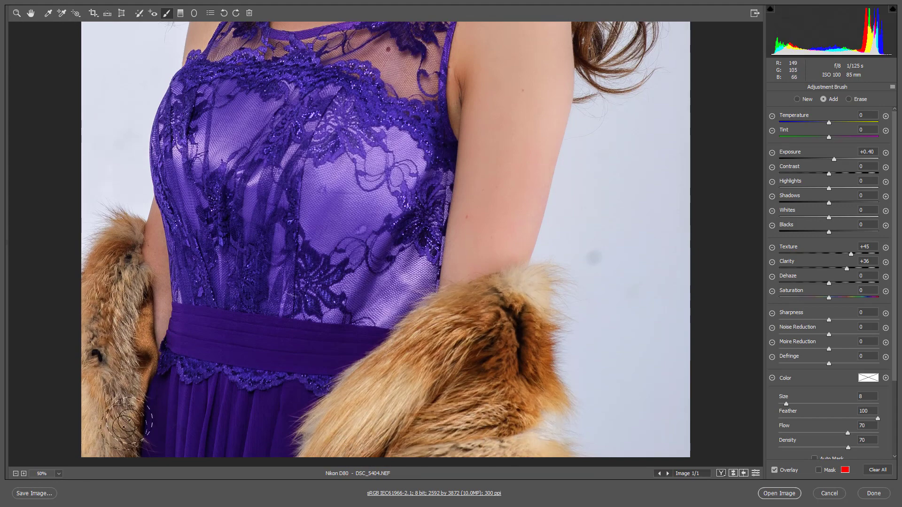
Step: Reduce the brush size and paint the same texture adjustment over the upper and lower lips
{"action": "scroll", "coordinate": [360, 267], "scroll_direction": "up", "scroll_amount": 8}
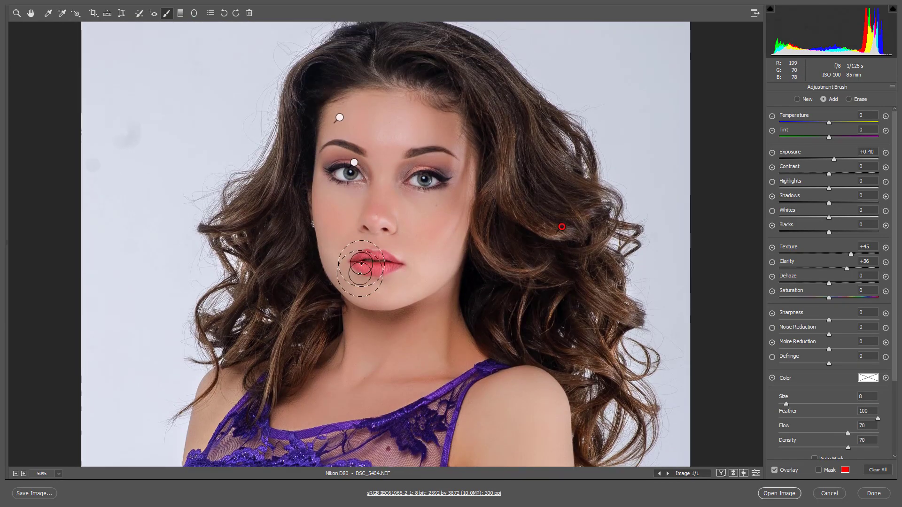
{"action": "key", "text": "bracketleft"}
{"action": "key", "text": "bracketleft"}
{"action": "key", "text": "bracketleft"}
{"action": "key", "text": "bracketleft"}
{"action": "key", "text": "bracketleft"}
{"action": "key", "text": "ctrl+equal"}
{"action": "key", "text": "ctrl+equal"}
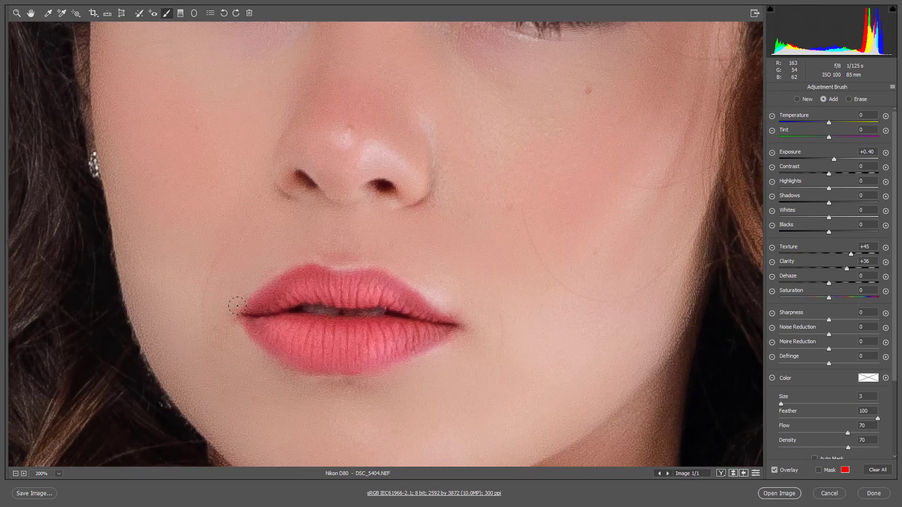
{"action": "key", "text": "bracketright"}
{"action": "key", "text": "bracketright"}
{"action": "key", "text": "bracketright"}
Step: Paint the same adjustment over the eyelids, lashes and both eyebrows at brush size 4
{"action": "scroll", "coordinate": [356, 300], "scroll_direction": "up", "scroll_amount": 10}
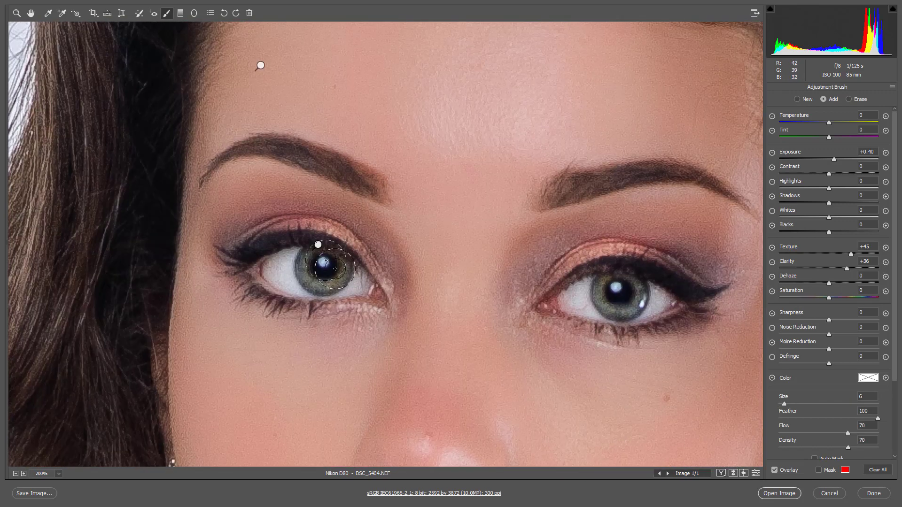
{"action": "key", "text": "bracketleft"}
{"action": "key", "text": "bracketleft"}
{"action": "scroll", "coordinate": [342, 267], "scroll_direction": "right", "scroll_amount": 5}
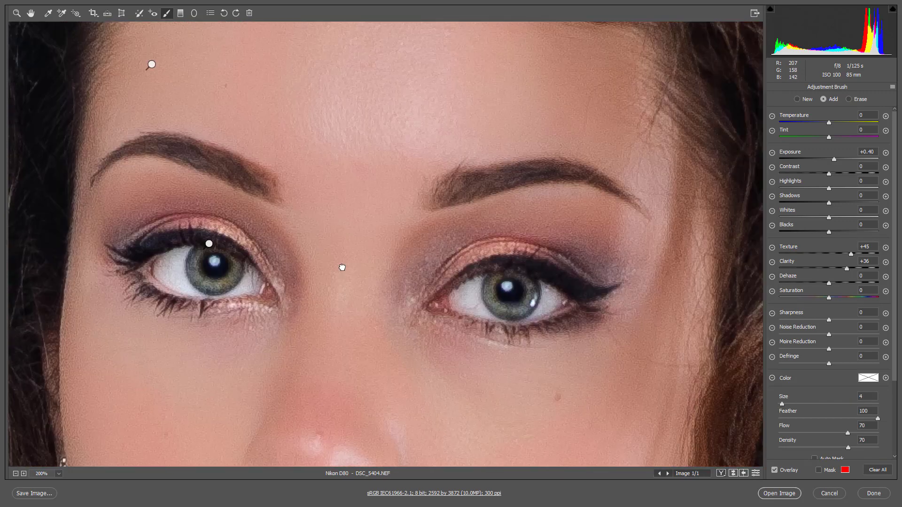
{"action": "mouse_move", "coordinate": [239, 198]}
{"action": "left_mouse_down"}
{"action": "mouse_move", "coordinate": [126, 141]}
{"action": "mouse_move", "coordinate": [60, 173]}
{"action": "left_mouse_up"}
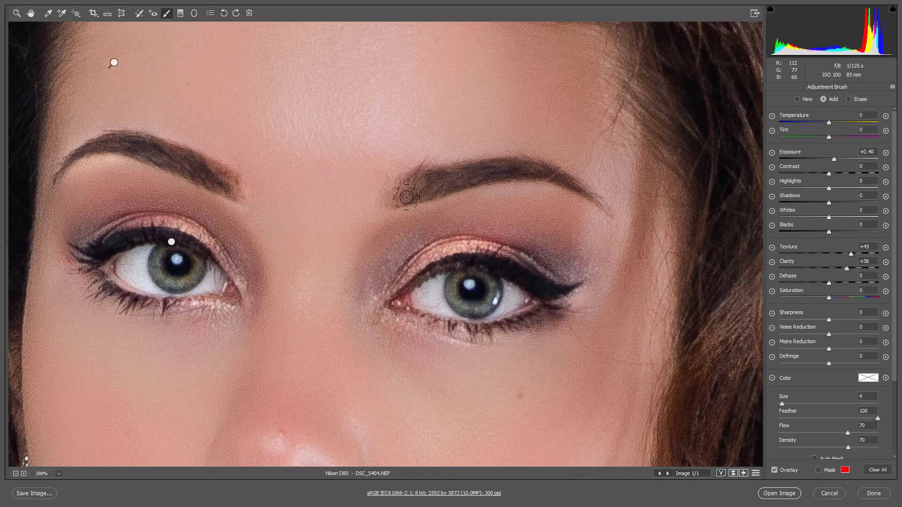
{"action": "left_click_drag", "start_coordinate": [406, 197], "coordinate": [584, 188]}
Step: Lower the brush adjustment to Texture +33 and Clarity +29, and leave the brush
{"action": "key", "text": "ctrl+minus"}
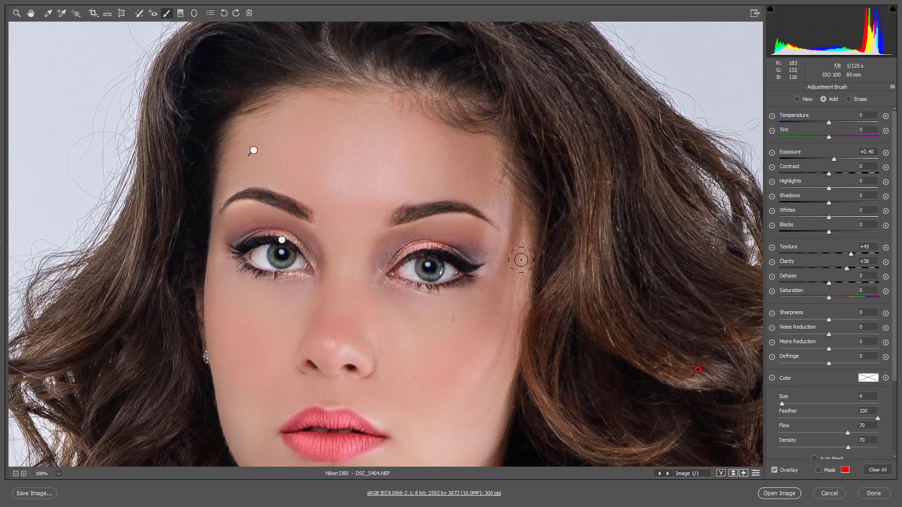
{"action": "key", "text": "ctrl+minus"}
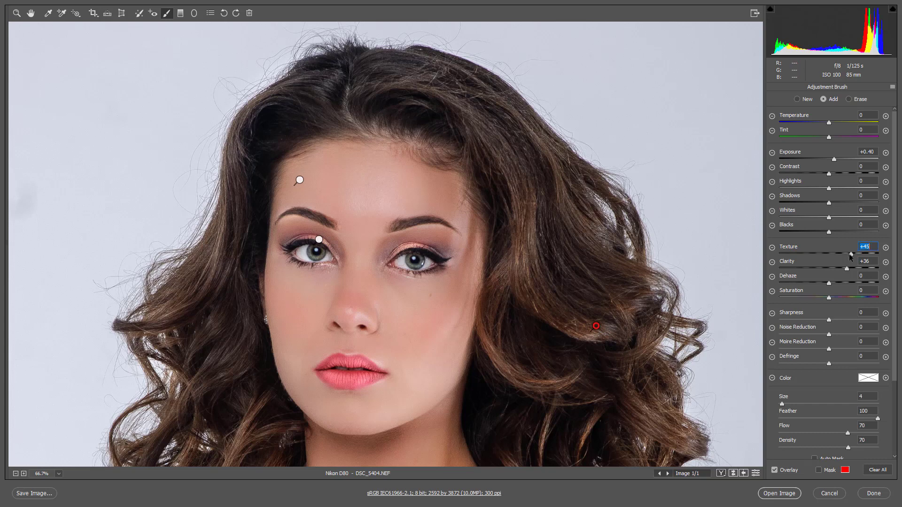
{"action": "left_click_drag", "start_coordinate": [849, 254], "coordinate": [842, 269]}
{"action": "key", "text": "z"}
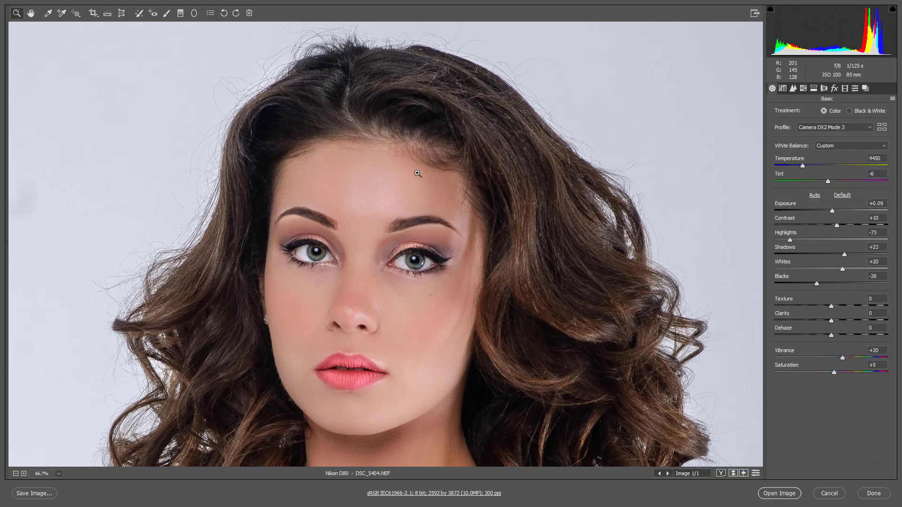
Step: Show before and after side by side and compare the skin, lips, hair and dress up close
{"action": "key", "text": "ctrl+0"}
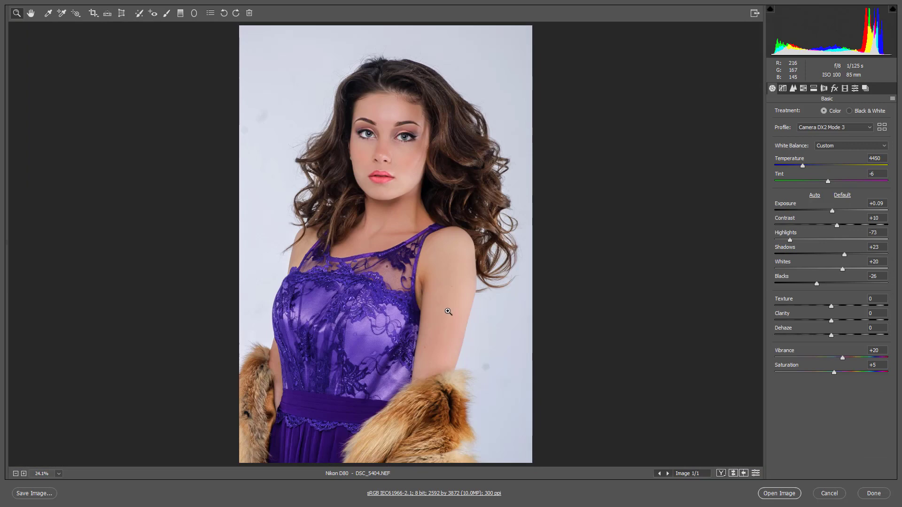
{"action": "key", "text": "q"}
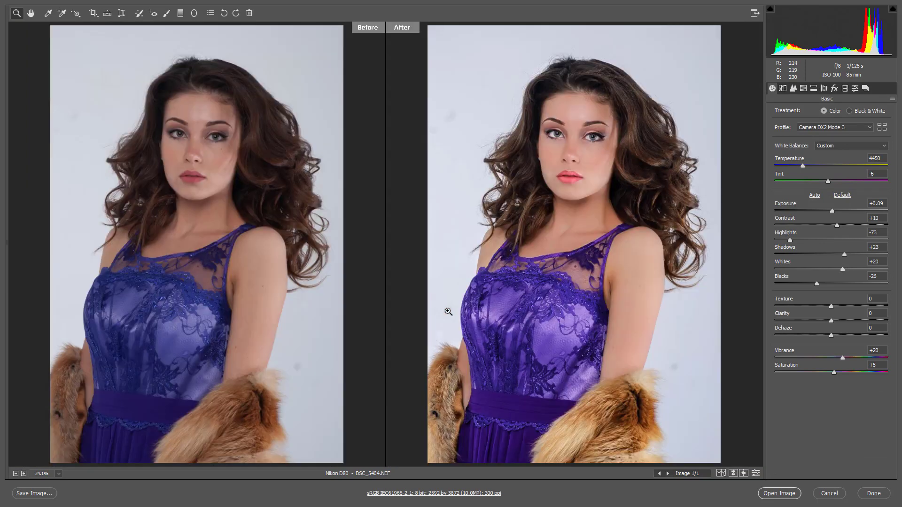
{"action": "left_click", "coordinate": [631, 160]}
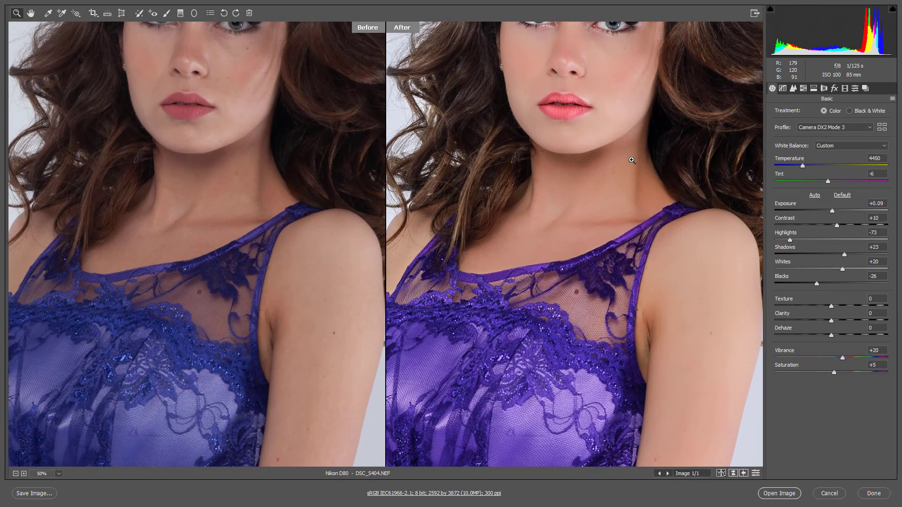
{"action": "left_click_drag", "start_coordinate": [603, 158], "coordinate": [617, 316]}
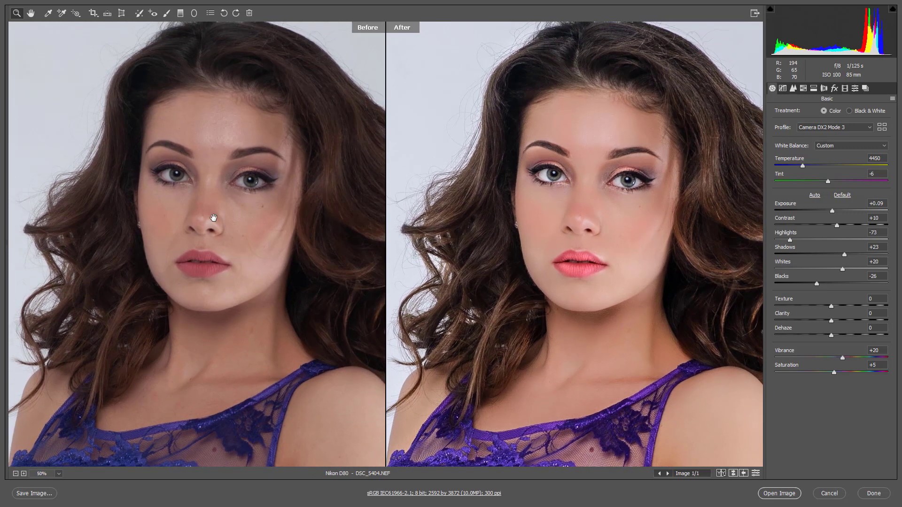
{"action": "left_click_drag", "start_coordinate": [625, 250], "coordinate": [583, 256]}
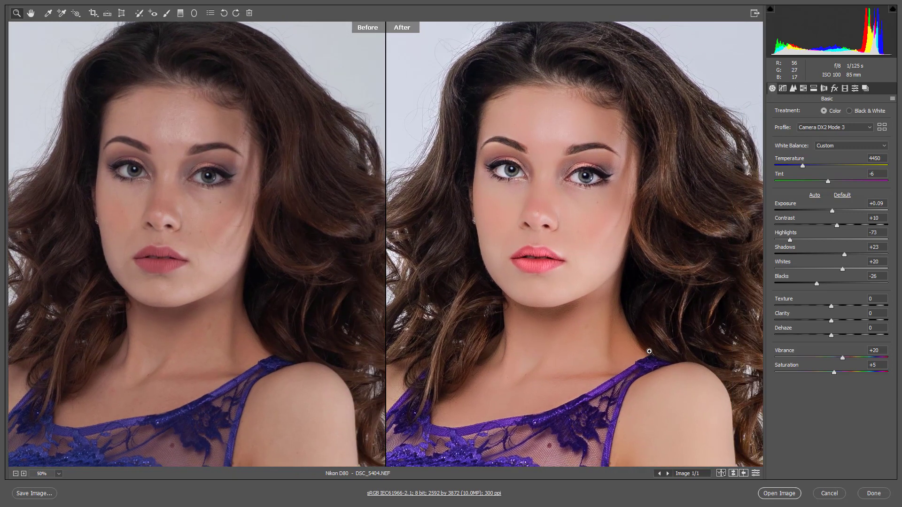
{"action": "key", "text": "k"}
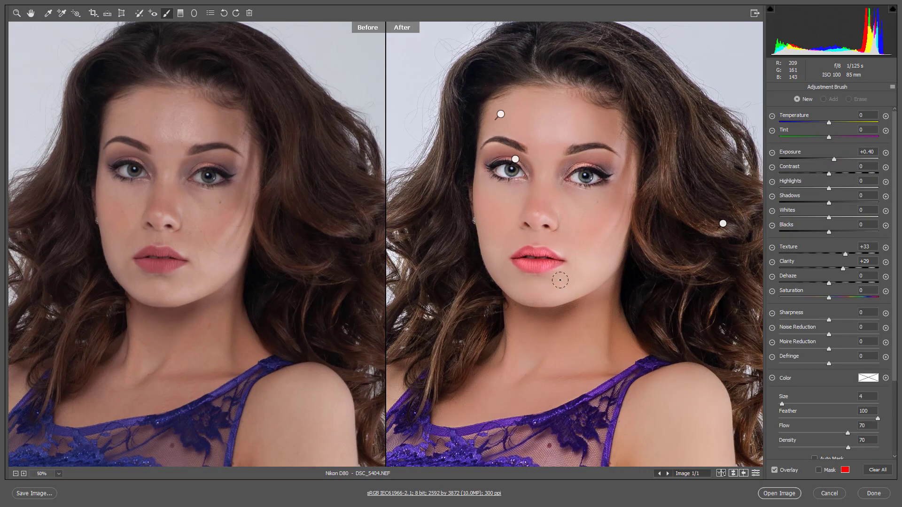
{"action": "key", "text": "ctrl+plus"}
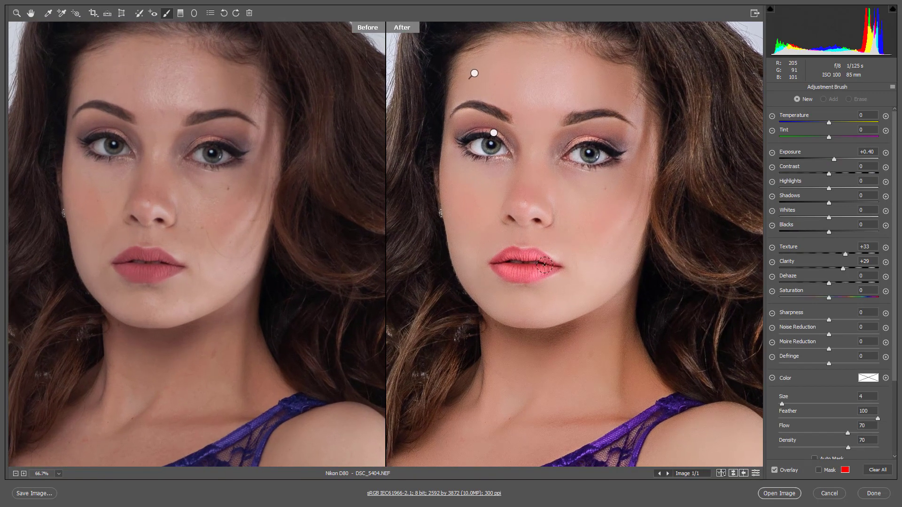
{"action": "scroll", "coordinate": [516, 282], "scroll_direction": "up", "scroll_amount": 1}
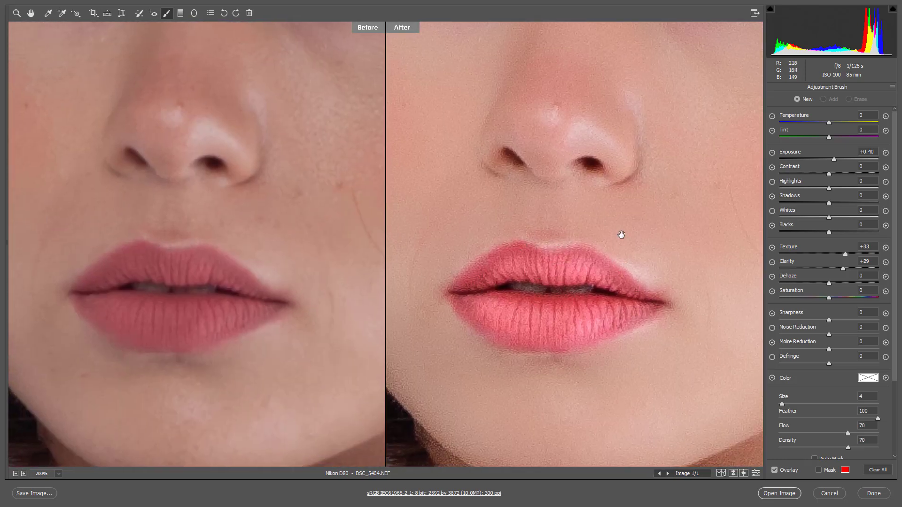
{"action": "scroll", "coordinate": [621, 235], "scroll_direction": "down", "scroll_amount": 2}
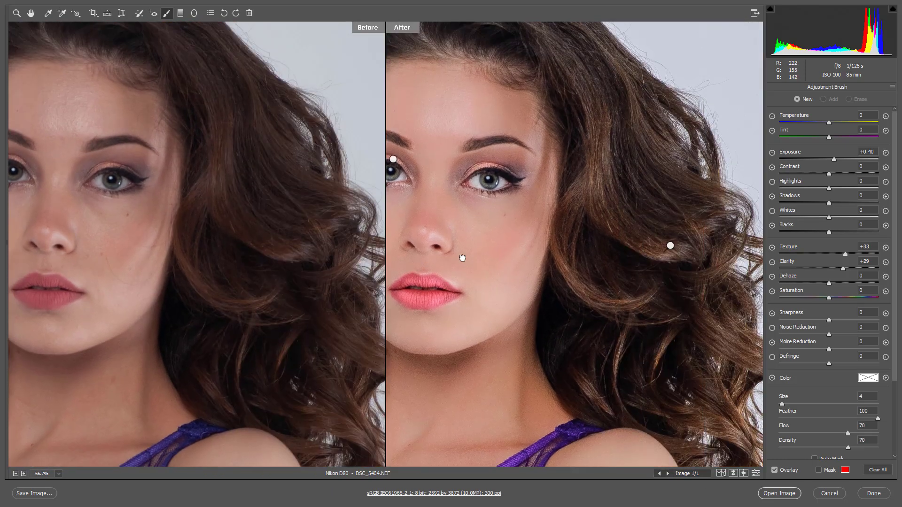
{"action": "left_click_drag", "start_coordinate": [462, 257], "coordinate": [420, 265]}
Step: Select the hair adjustment pin and partly erase its effect on the lips with size 5, Feather 55 and Flow 35
{"action": "left_click", "coordinate": [629, 254]}
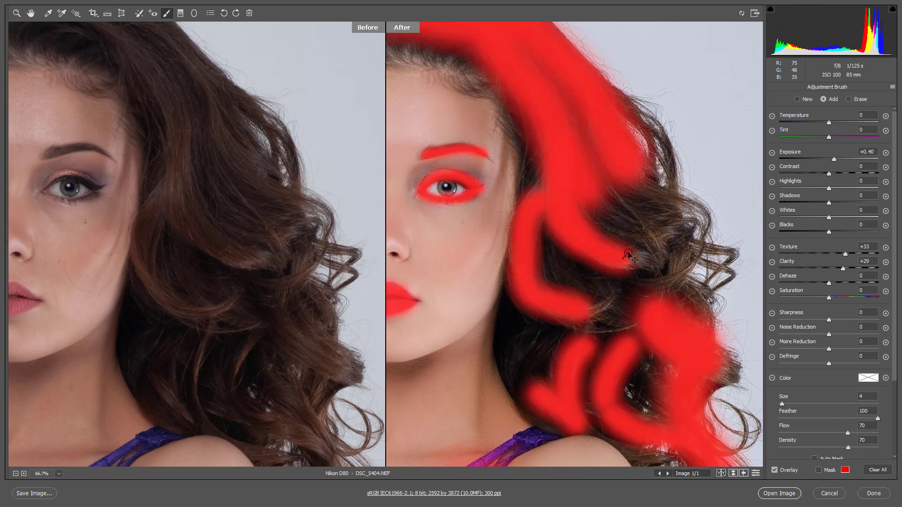
{"action": "left_click_drag", "start_coordinate": [502, 265], "coordinate": [598, 256]}
{"action": "key", "text": "alt"}
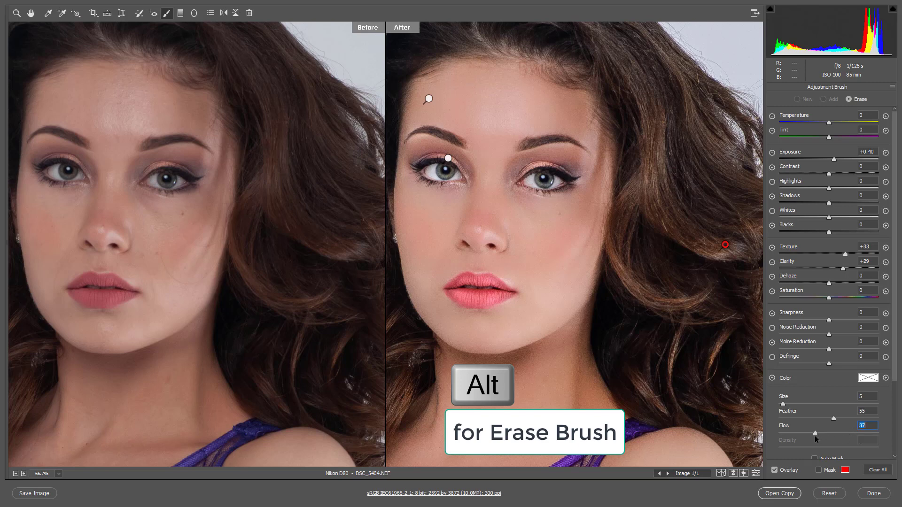
{"action": "left_click_drag", "start_coordinate": [814, 436], "coordinate": [813, 436]}
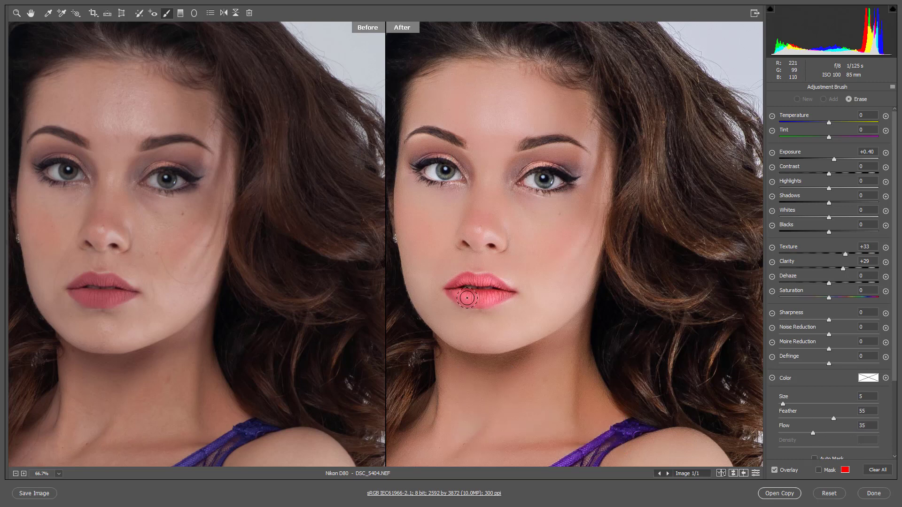
{"action": "mouse_move", "coordinate": [467, 297]}
{"action": "left_mouse_down"}
{"action": "mouse_move", "coordinate": [505, 299]}
{"action": "mouse_move", "coordinate": [493, 279]}
{"action": "mouse_move", "coordinate": [448, 291]}
{"action": "mouse_move", "coordinate": [518, 282]}
{"action": "mouse_move", "coordinate": [459, 306]}
{"action": "left_mouse_up"}
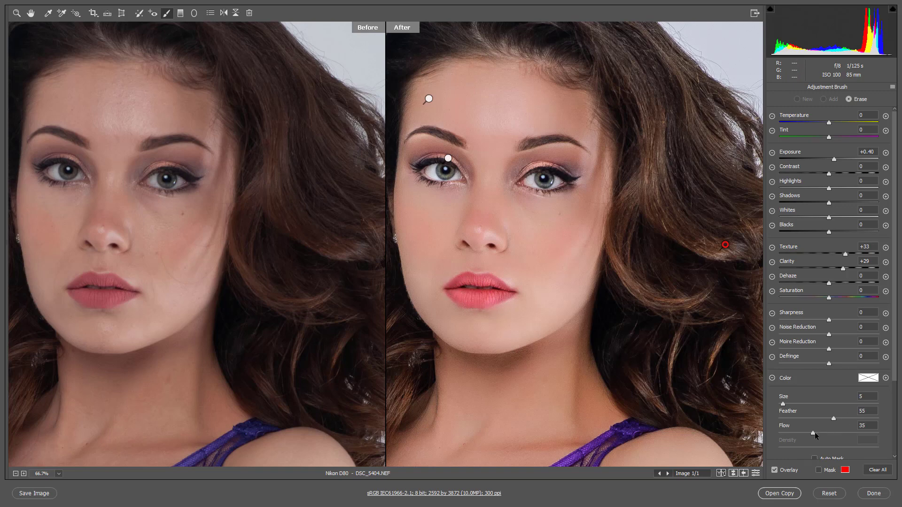
{"action": "key", "text": "alt"}
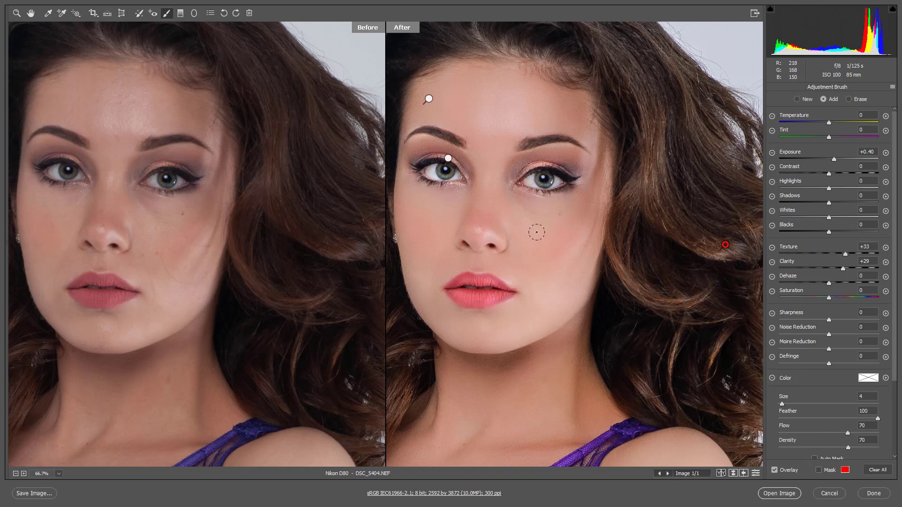
Step: Leave the brush, check the before and after comparison, and open the retouched image in Photoshop
{"action": "key", "text": "ctrl+0"}
{"action": "key", "text": "z"}
{"action": "left_click", "coordinate": [571, 143]}
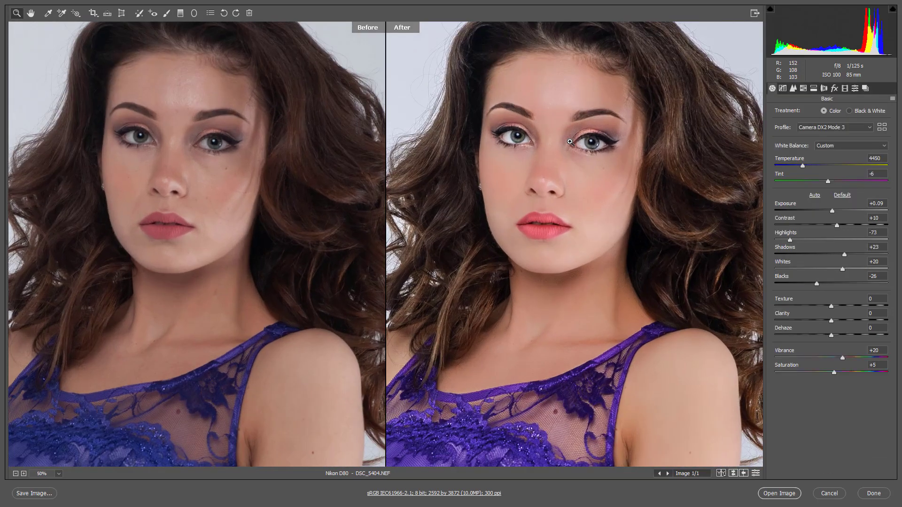
{"action": "left_click", "coordinate": [631, 174]}
{"action": "key", "text": "ctrl+minus"}
{"action": "key", "text": "Return"}
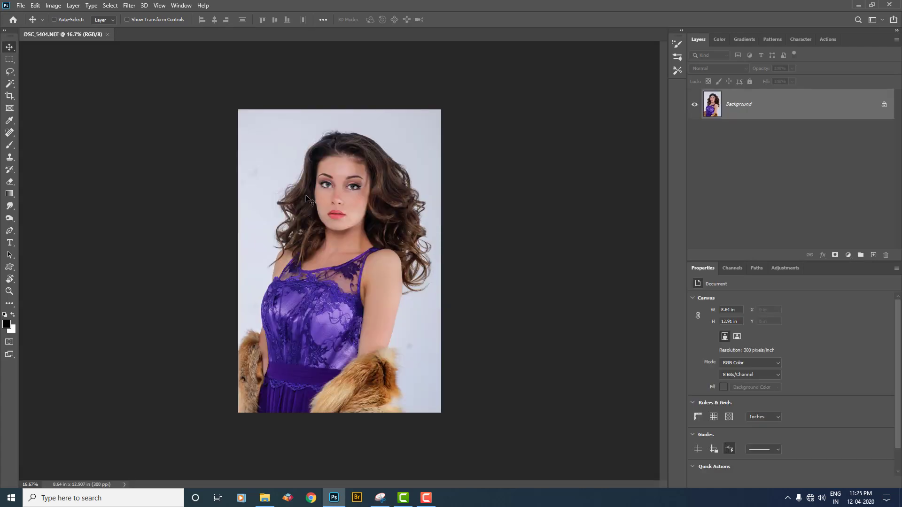
Step: Try Auto Color on the opened portrait and undo it
{"action": "key", "text": "ctrl+0"}
{"action": "left_click_drag", "start_coordinate": [225, 95], "coordinate": [463, 219]}
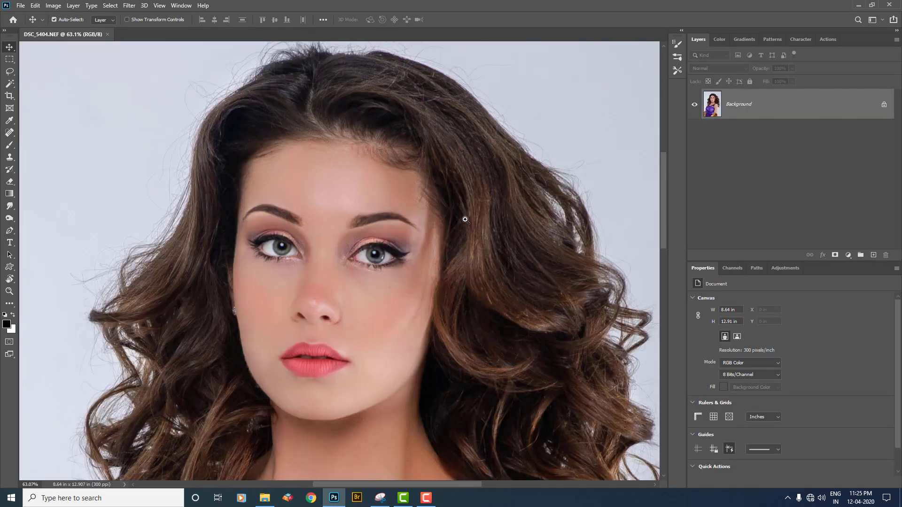
{"action": "key", "text": "ctrl+1"}
{"action": "key", "text": "ctrl+shift+b"}
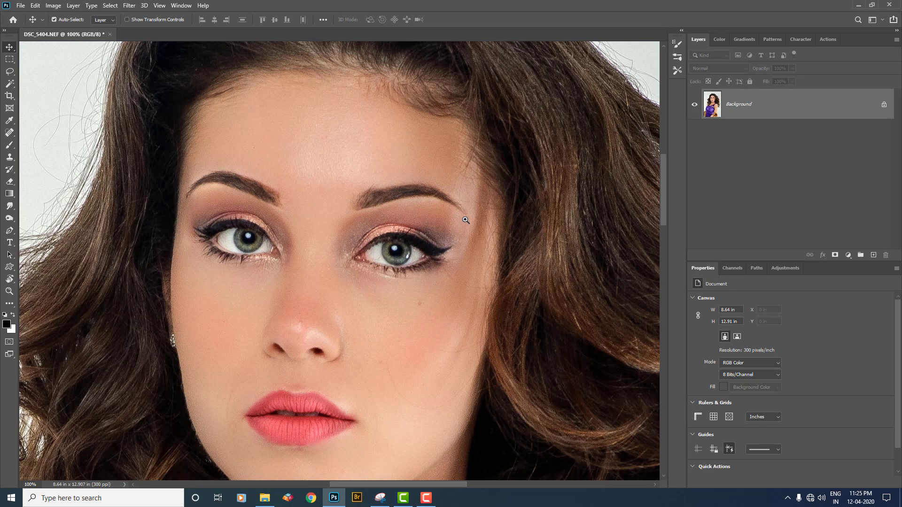
{"action": "key", "text": "ctrl+z"}
{"action": "key", "text": "ctrl+minus"}
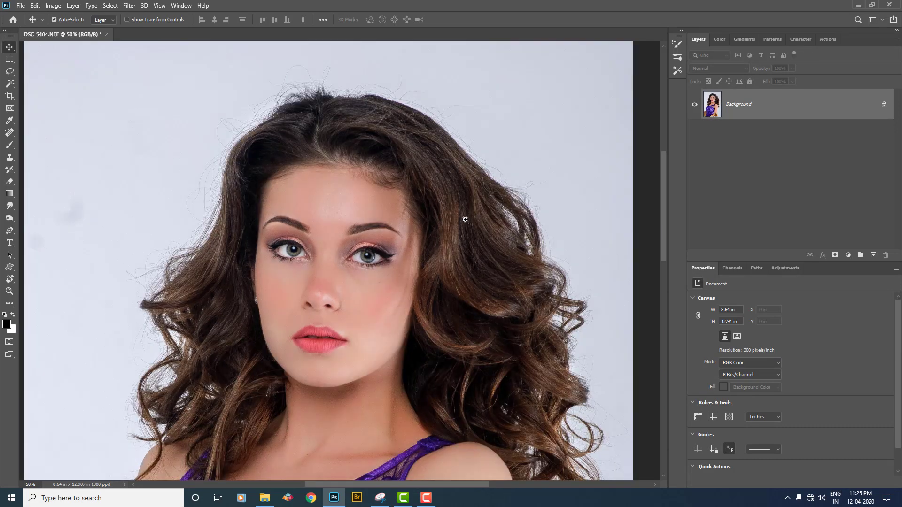
{"action": "key", "text": "ctrl+0"}
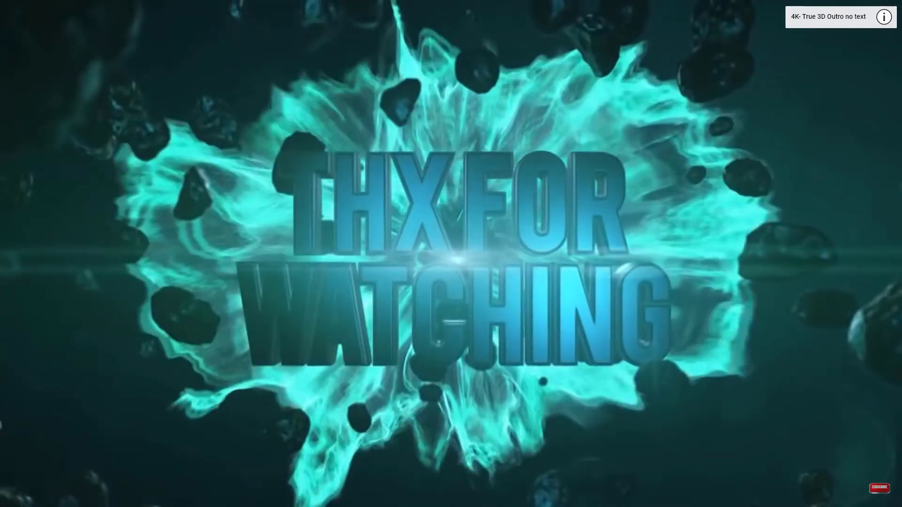